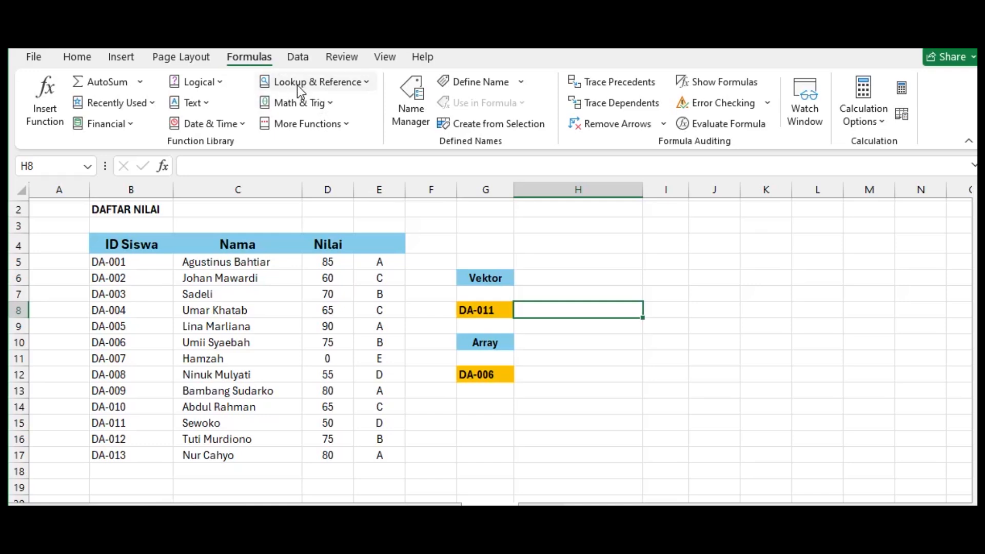
Start a LOOKUP function in cell H8 using the lookup_value;lookup_vector;result_vector argument form
click(371, 82)
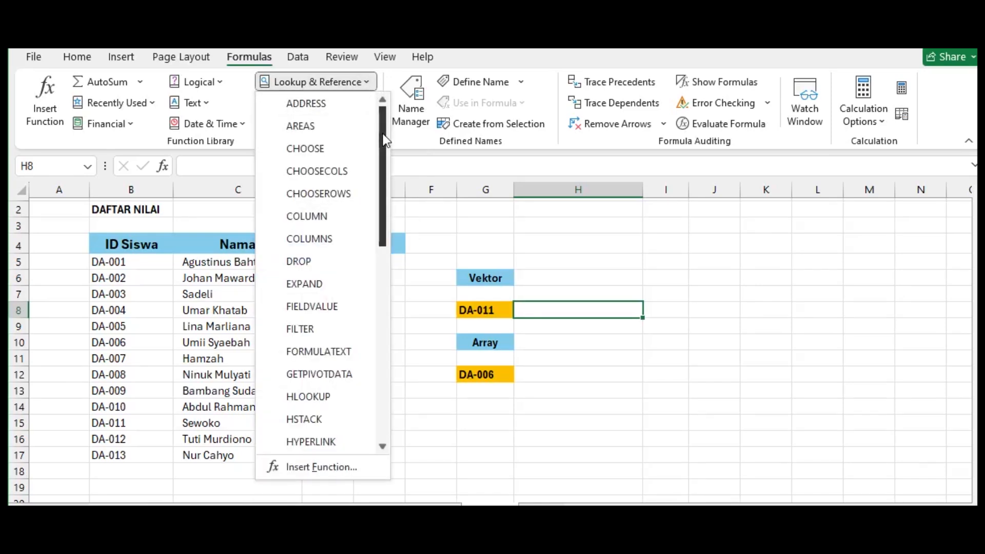
drag(383, 135, 383, 234)
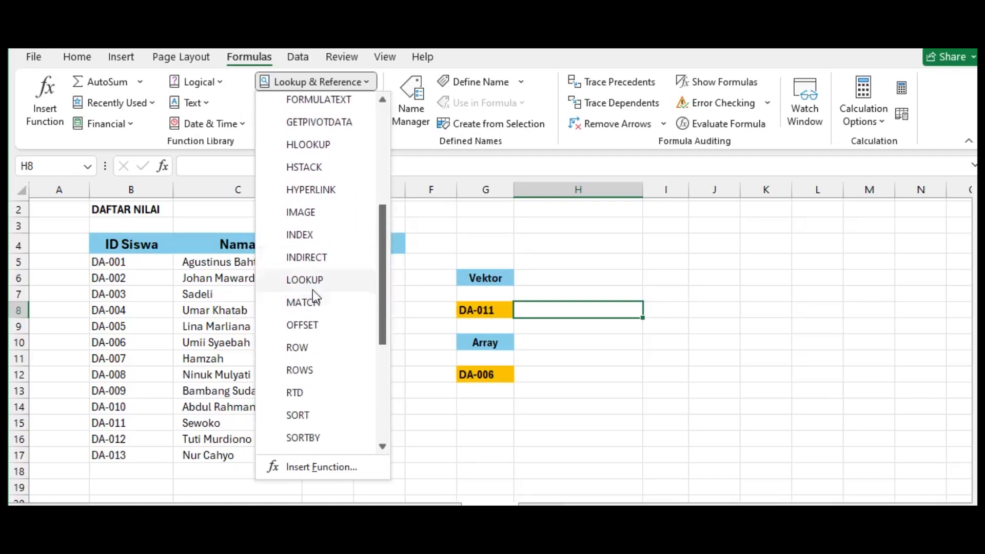
mouse_move(311, 283)
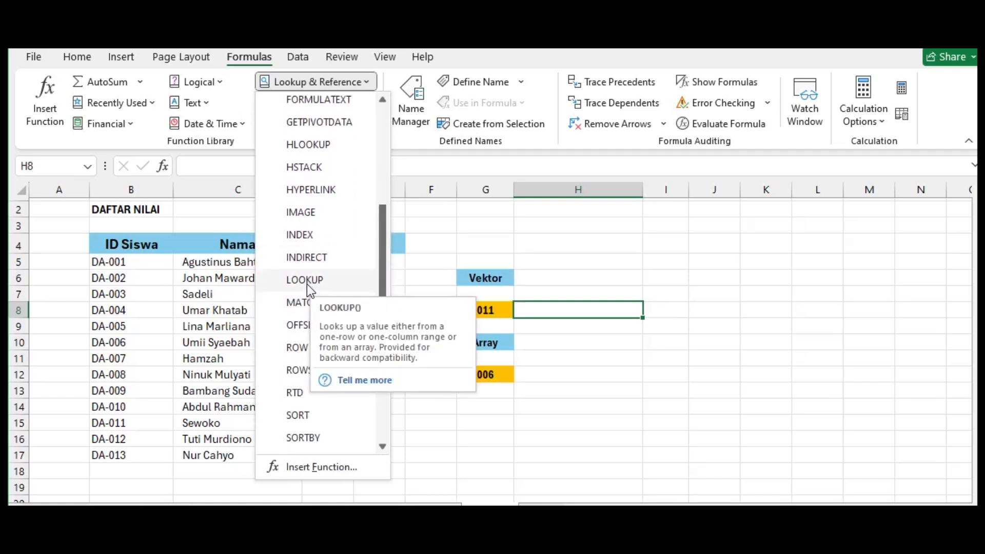
click(307, 282)
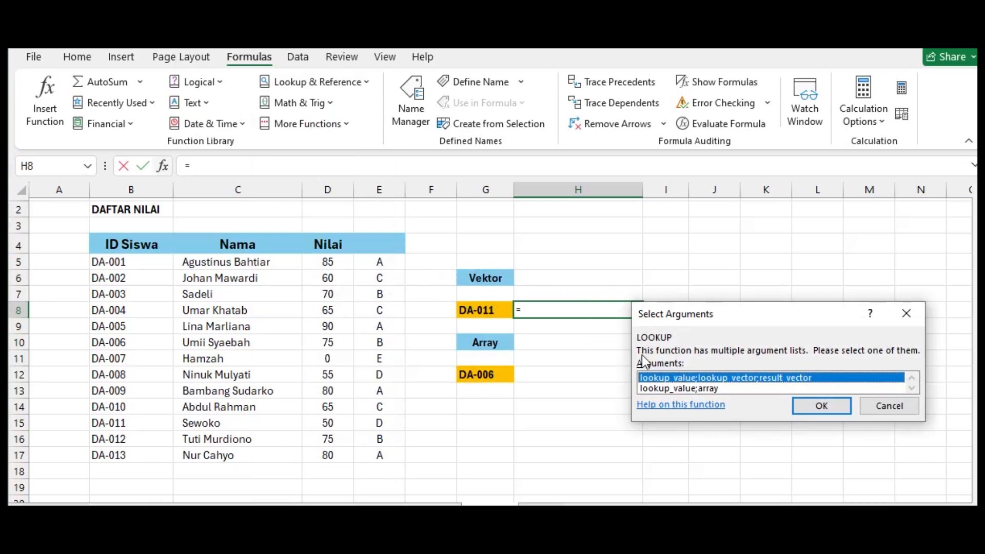
drag(808, 312, 775, 242)
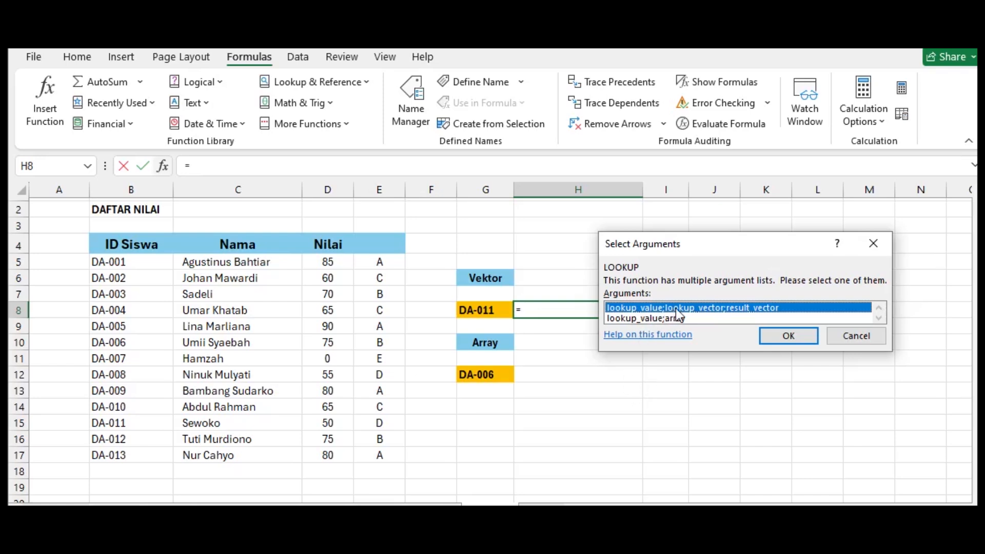
click(638, 319)
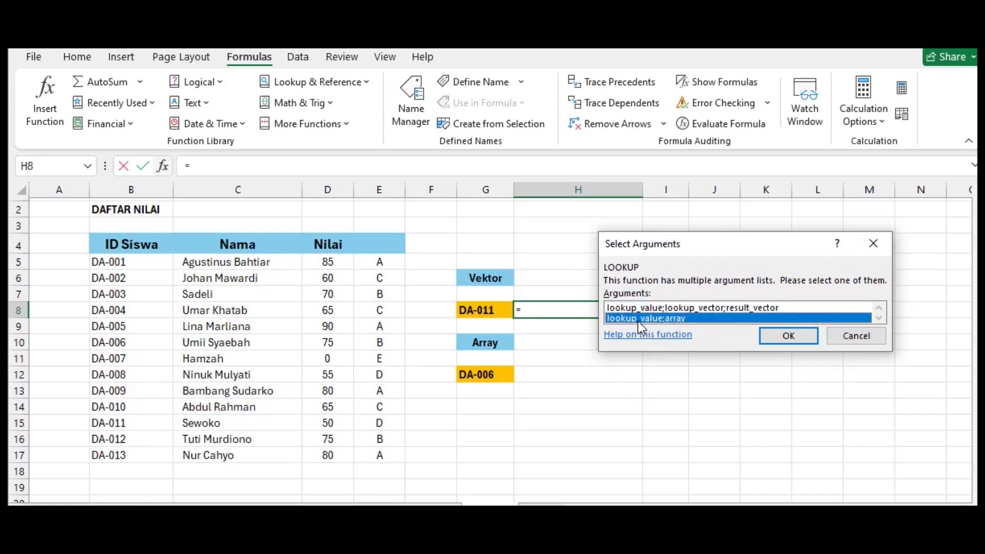
click(670, 307)
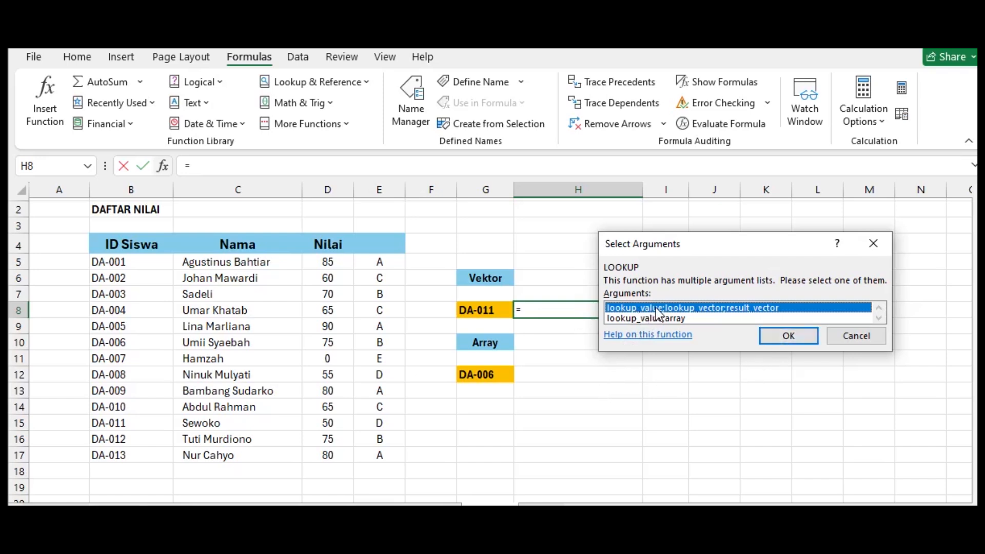
click(775, 339)
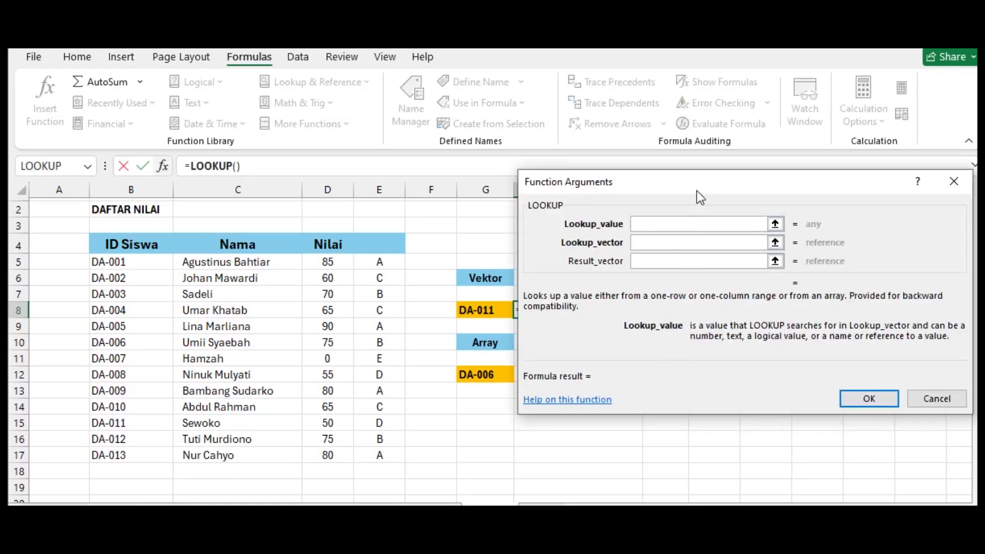
Set the LOOKUP function's lookup value to G8 and its lookup vector to the ID Siswa range B5:B17
drag(701, 177, 728, 218)
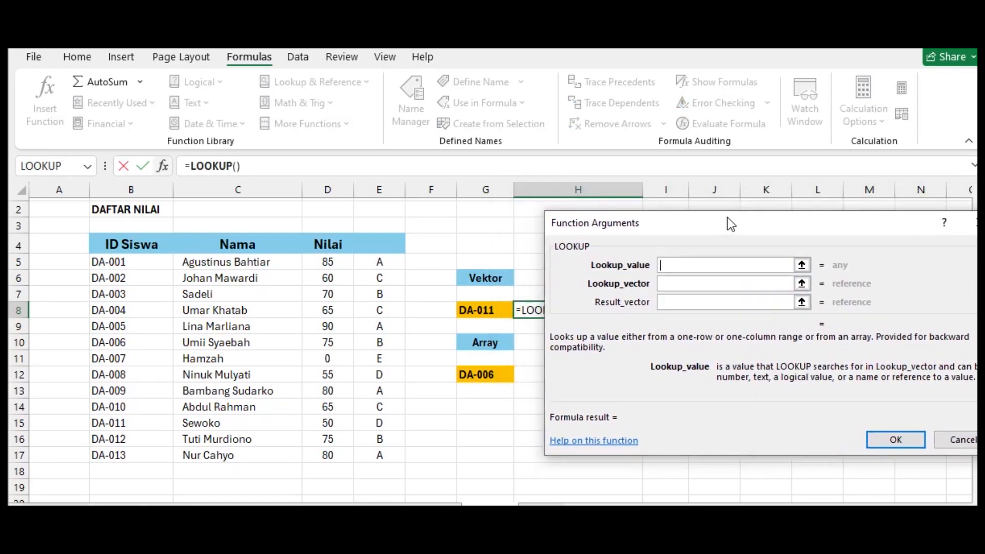
click(487, 312)
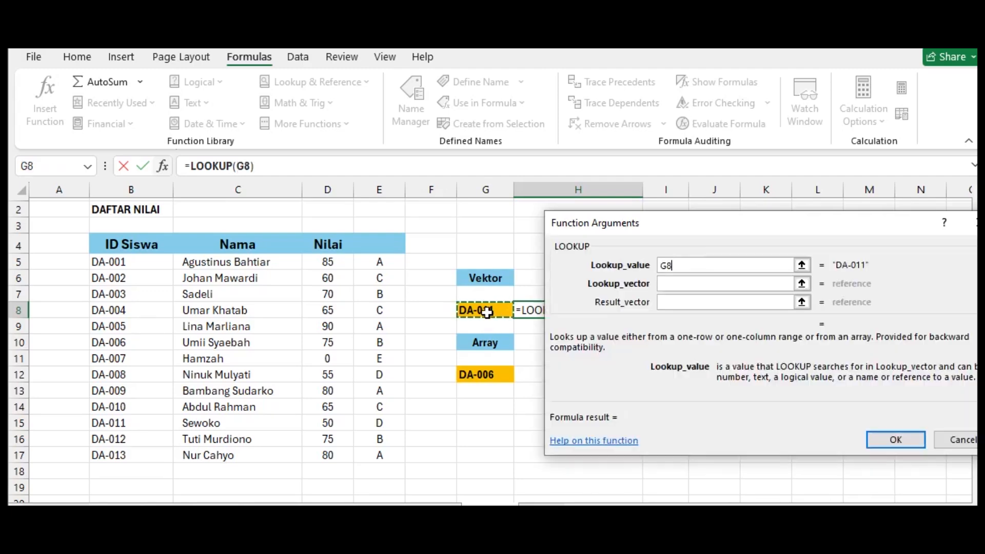
click(670, 283)
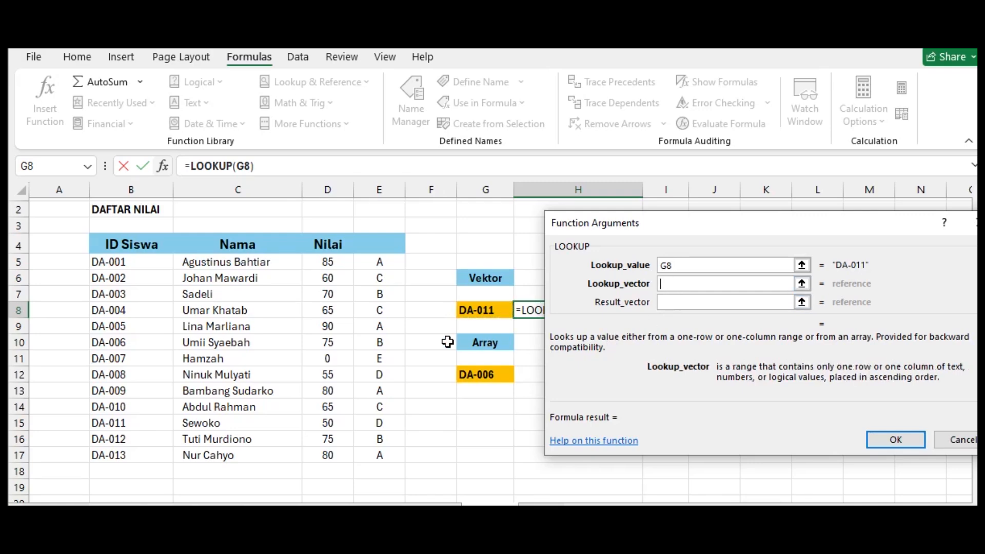
click(130, 262)
drag(130, 262, 138, 440)
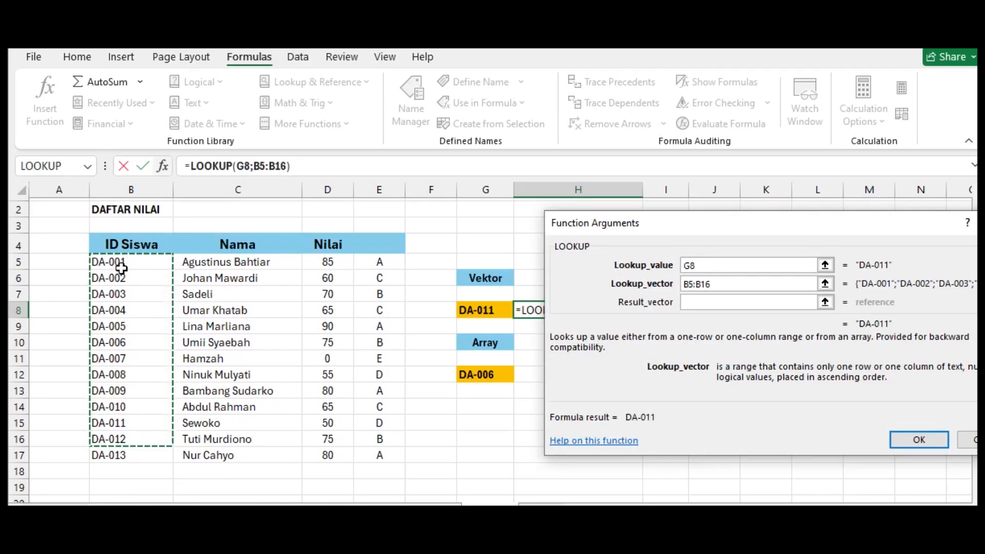
click(119, 265)
drag(119, 265, 129, 454)
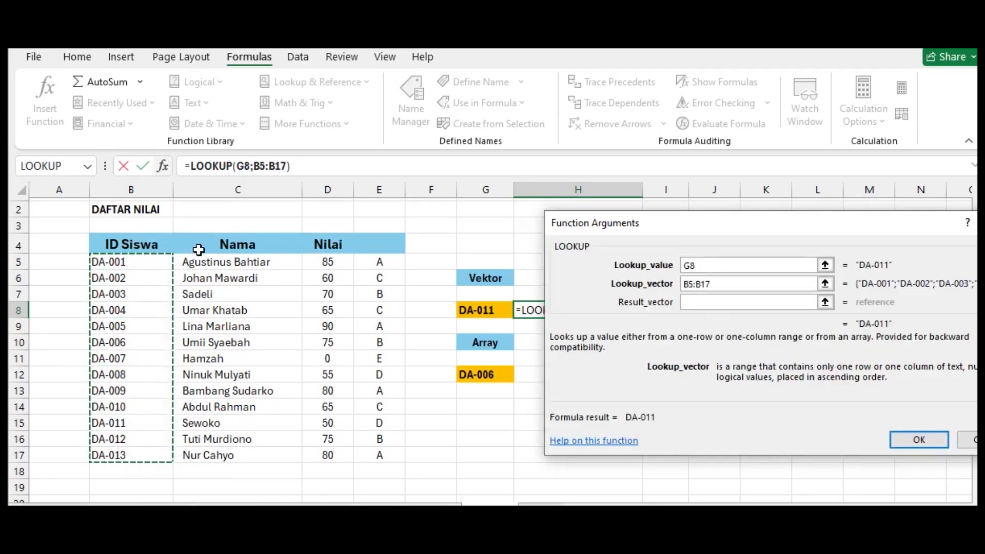
Set the result vector to the Nama range C5:C17 and finish the LOOKUP formula in H8
click(691, 302)
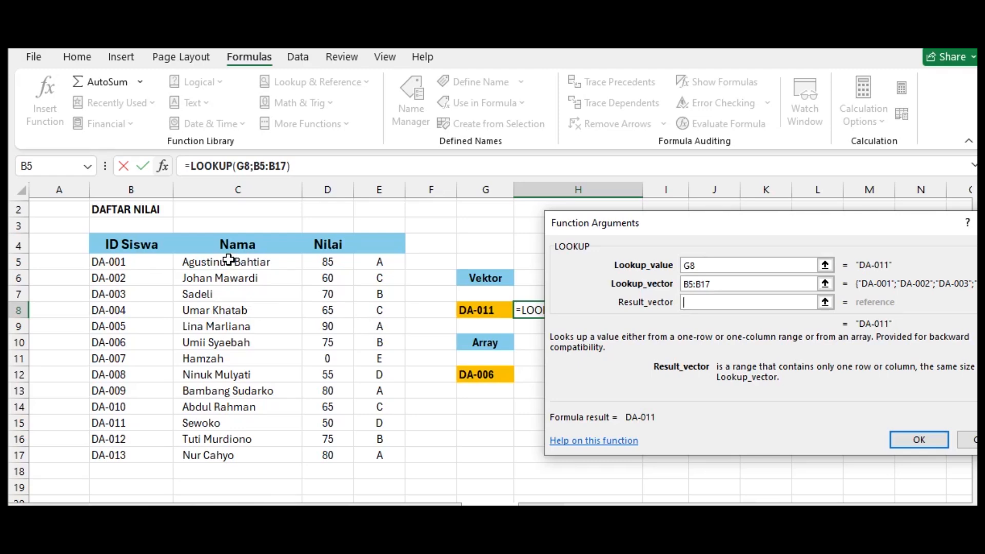
drag(229, 259, 249, 455)
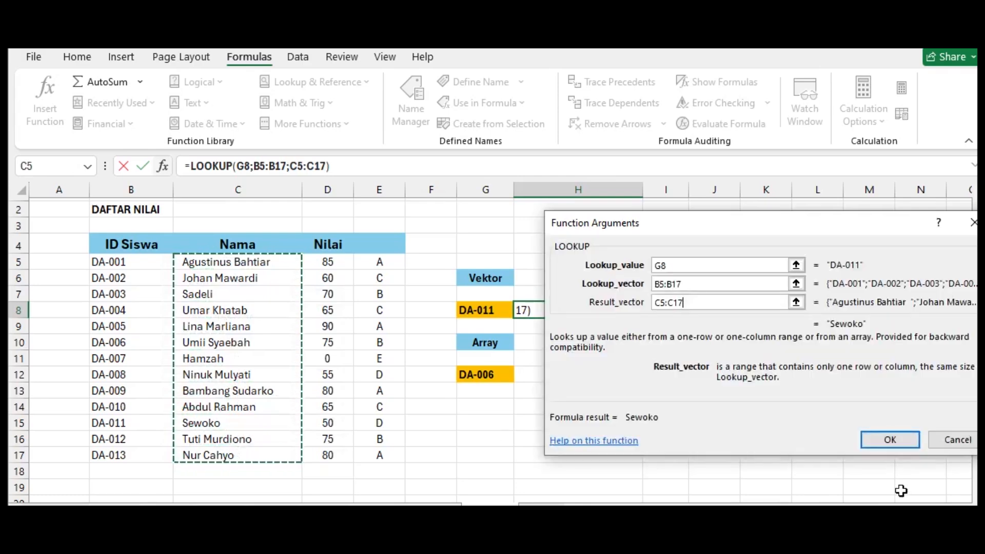
click(898, 440)
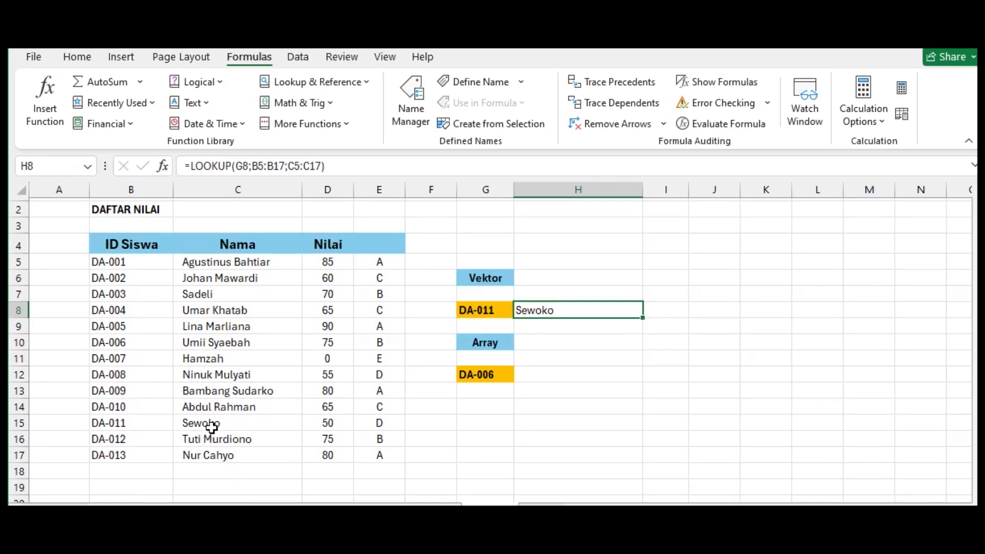
Widen column I slightly and start a vector-form LOOKUP function in cell I8
click(676, 312)
drag(689, 189, 703, 189)
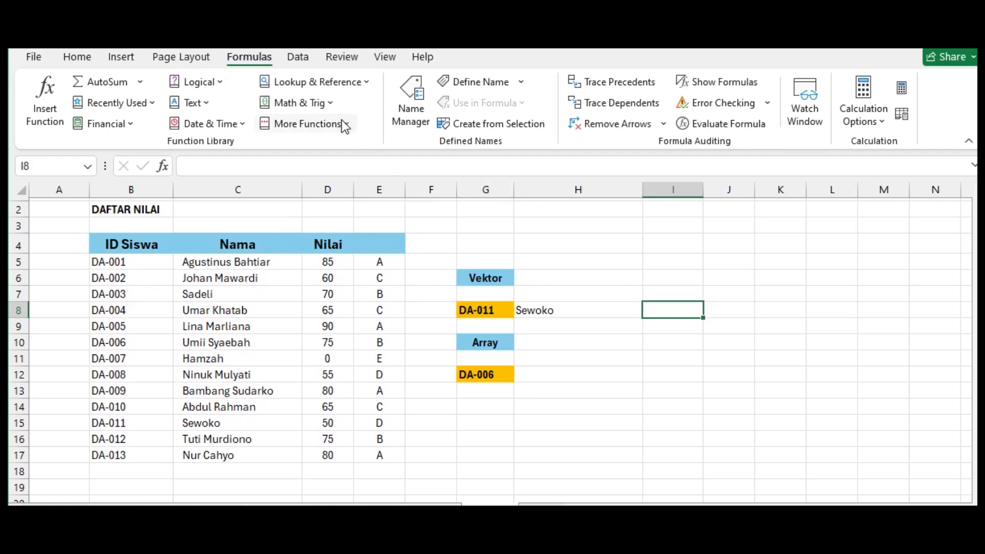
click(366, 84)
drag(383, 163, 381, 255)
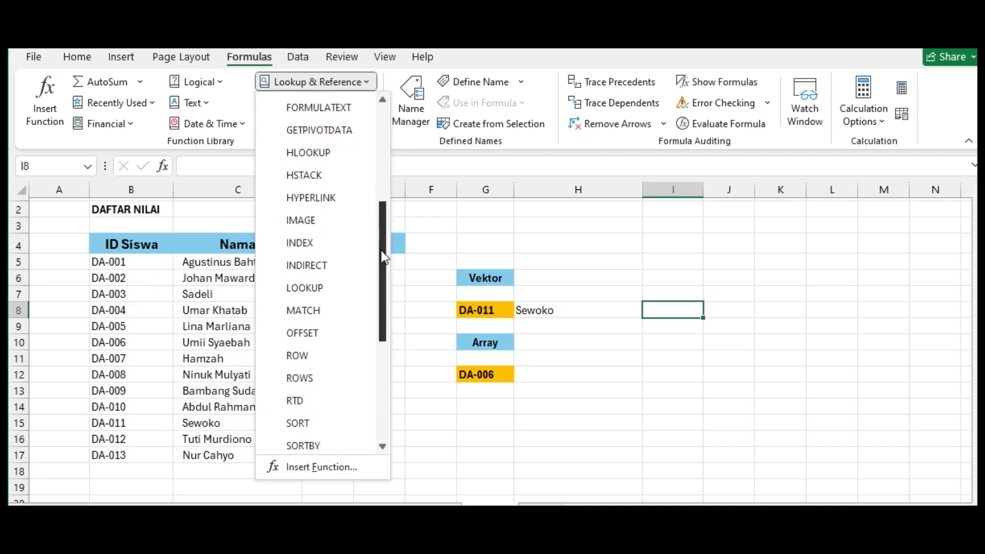
click(325, 289)
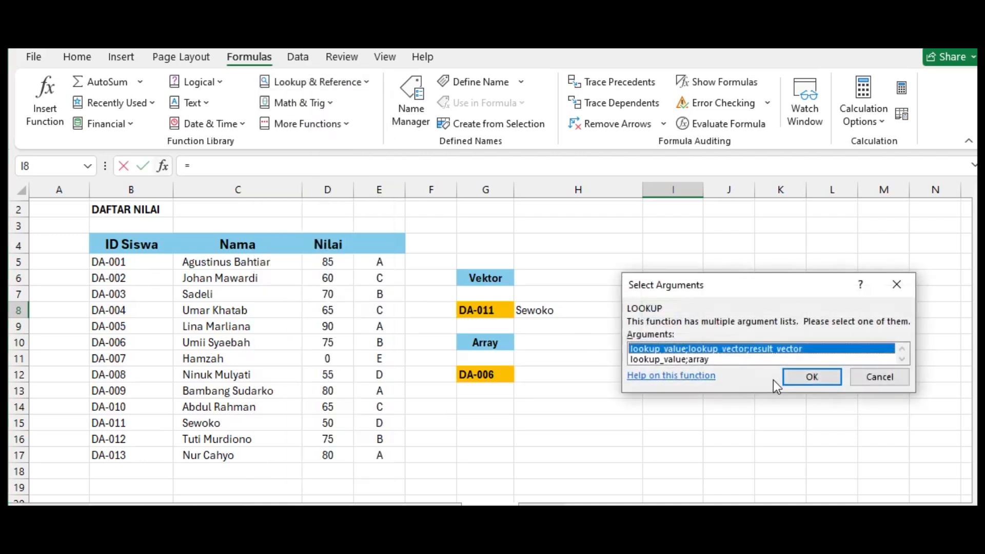
click(809, 379)
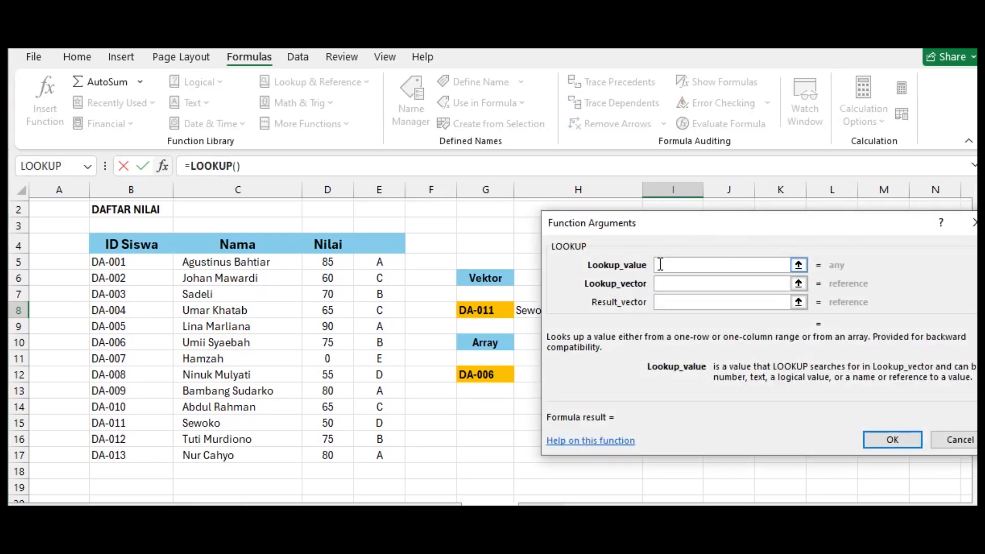
Complete the I8 LOOKUP with lookup value G8, lookup vector B5:B17 and the Nilai range D5:D17 as result vector
click(483, 312)
click(677, 286)
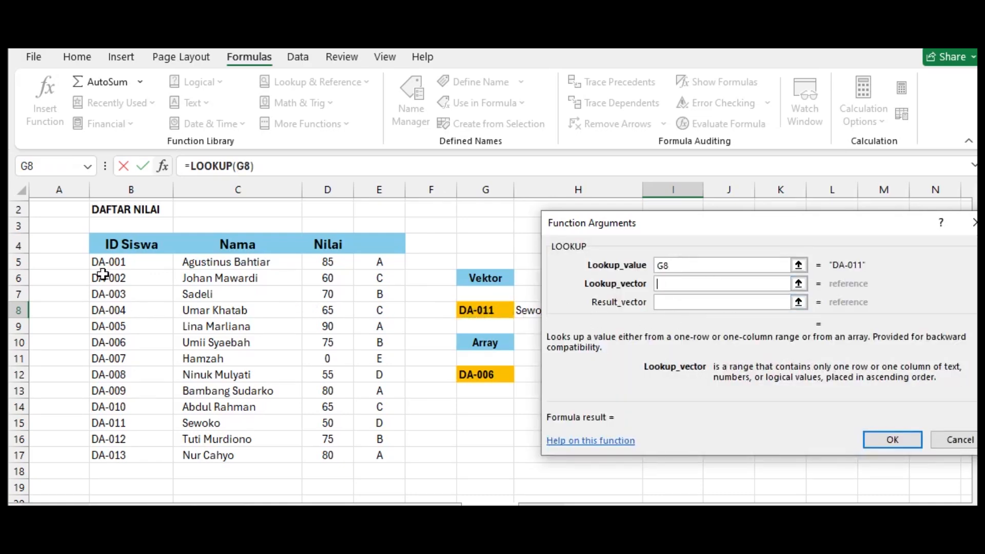
drag(105, 262, 111, 457)
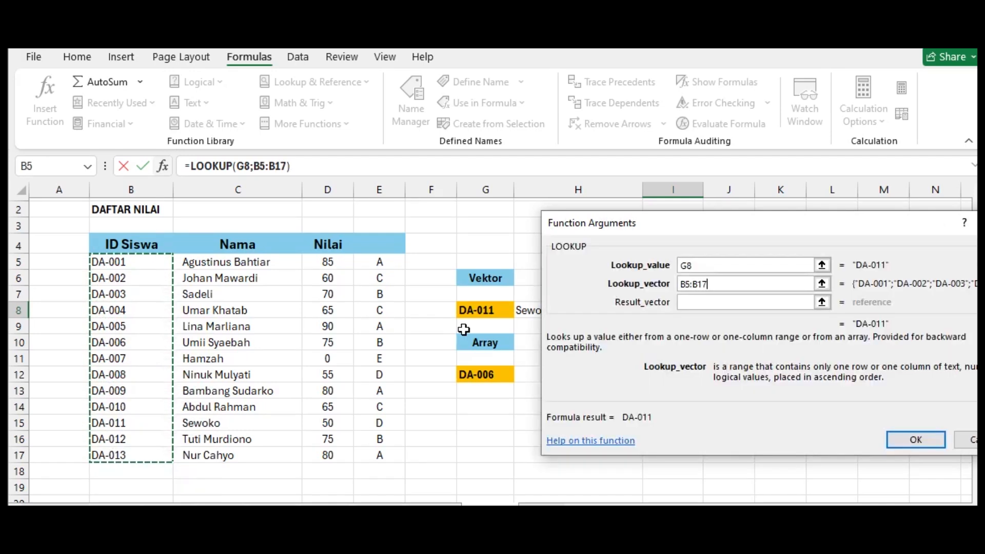
click(691, 301)
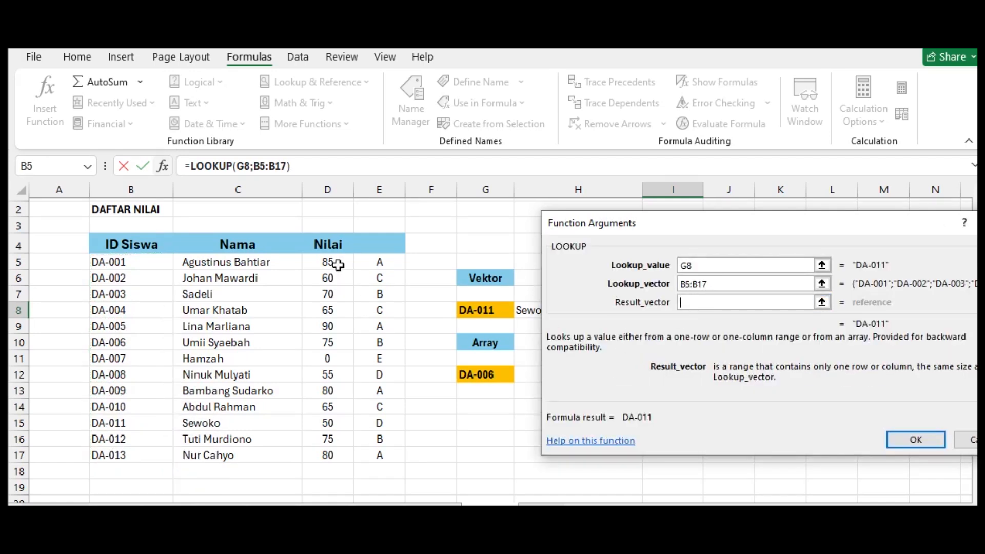
drag(338, 265, 337, 454)
click(874, 442)
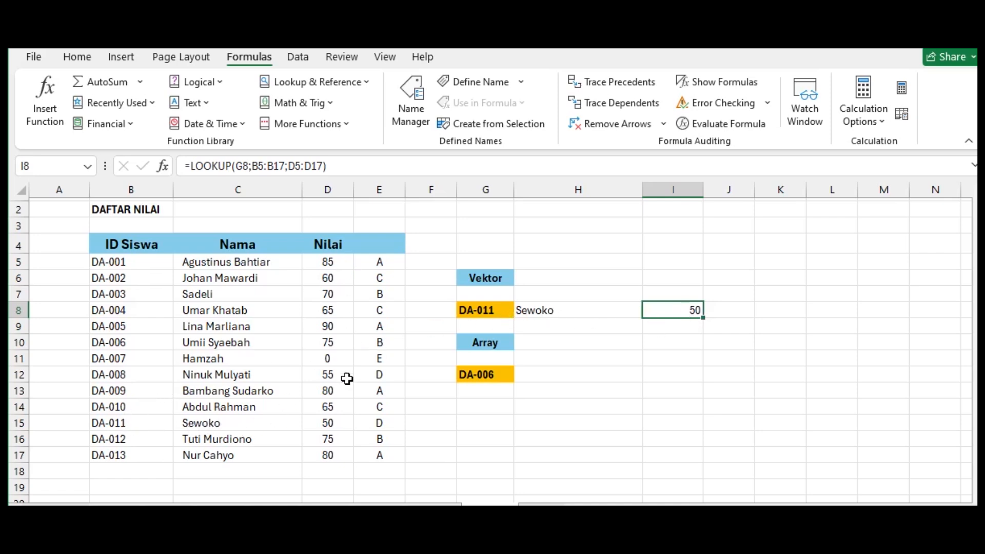
Widen column J and start a vector-form LOOKUP function in cell J8
drag(757, 190, 788, 190)
click(744, 310)
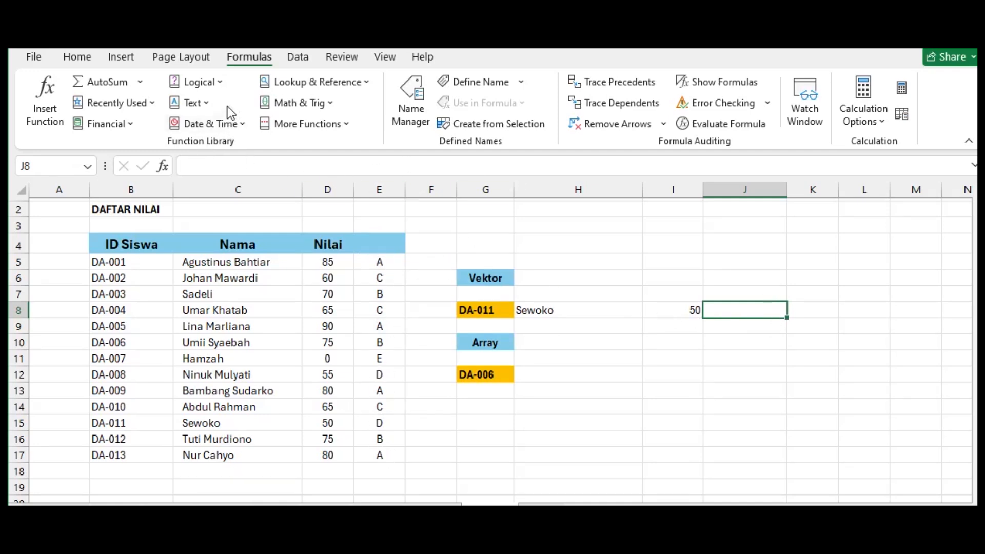
click(364, 85)
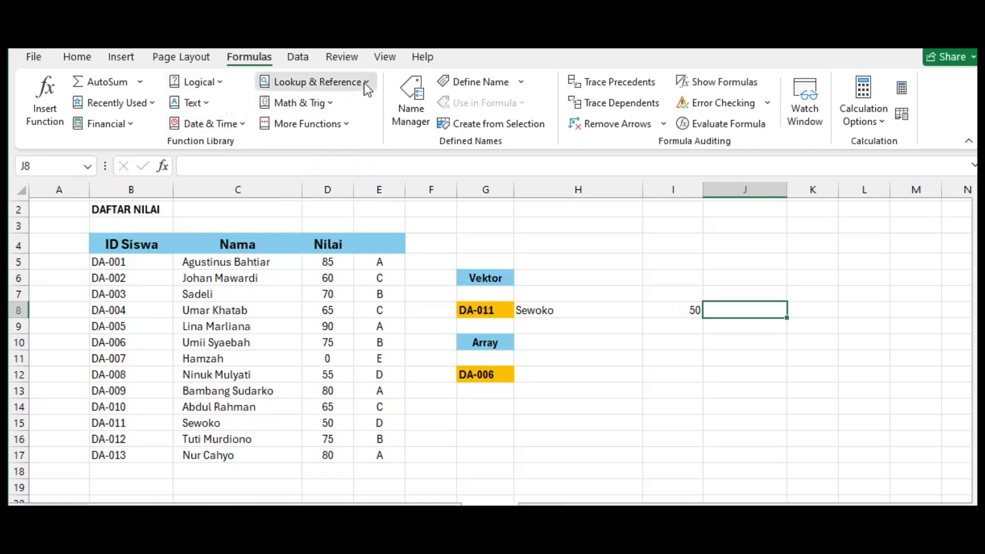
drag(386, 241, 389, 281)
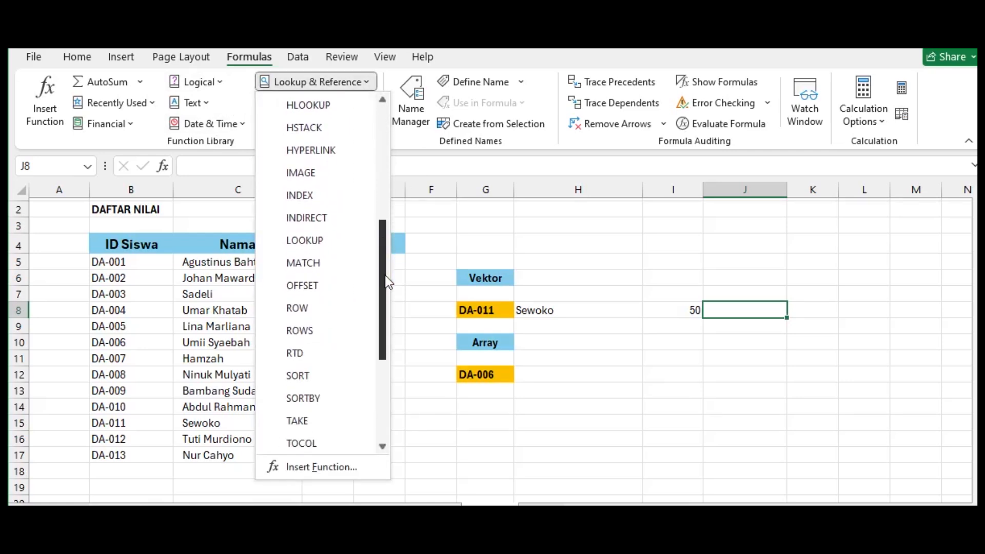
click(307, 240)
click(792, 380)
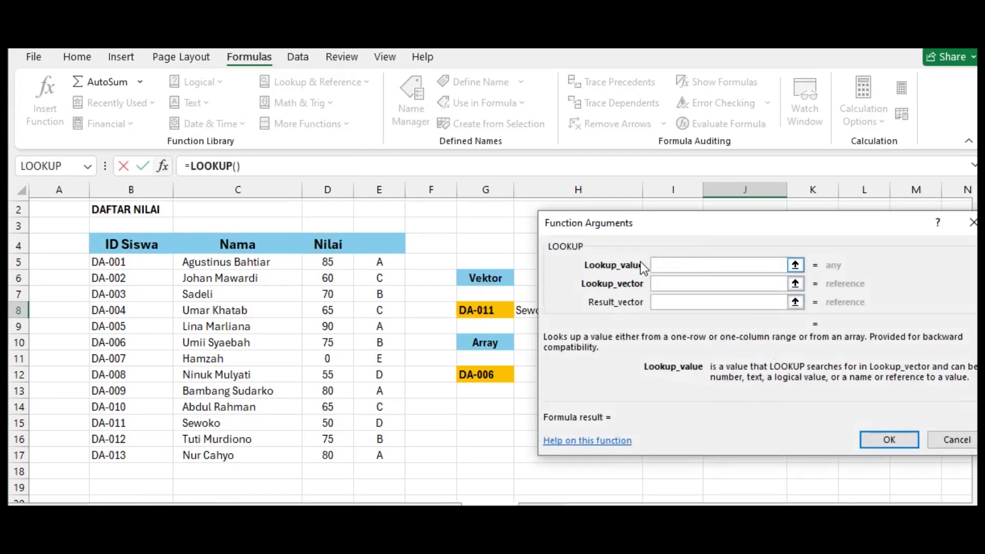
Complete the J8 LOOKUP with lookup value G8, lookup vector B5:B17 and the letter-grade range E5:E17 as result vector
click(493, 310)
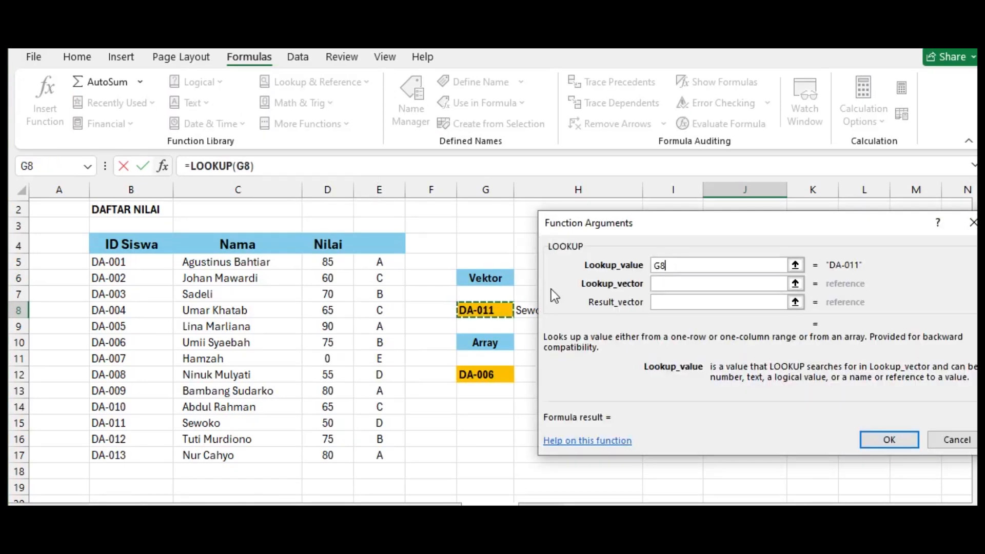
click(657, 284)
drag(108, 264, 137, 453)
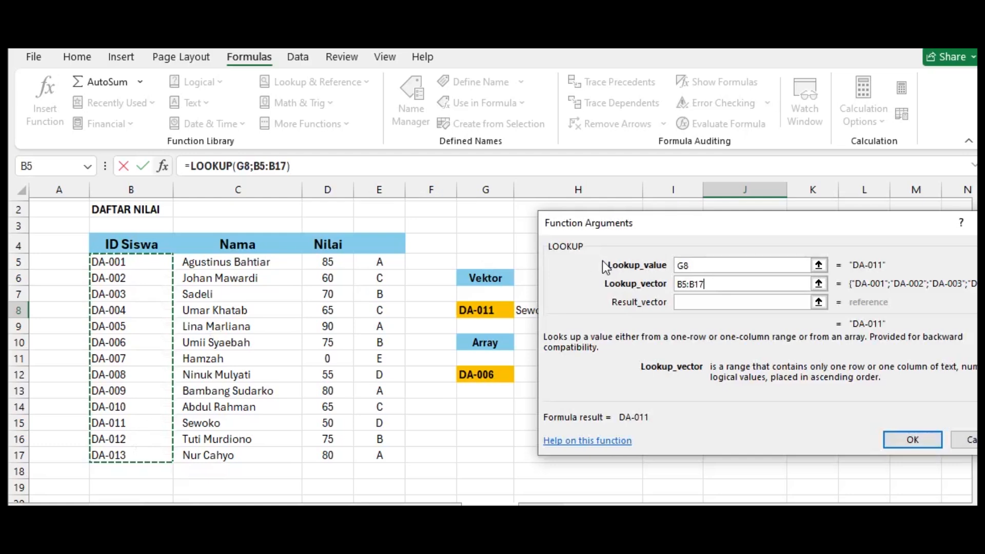
click(686, 301)
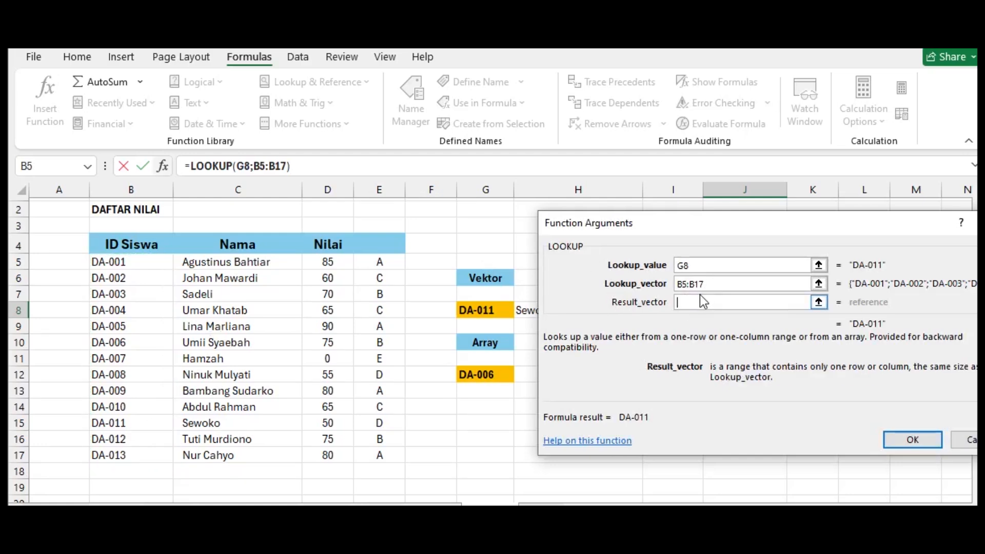
click(387, 263)
drag(387, 263, 401, 457)
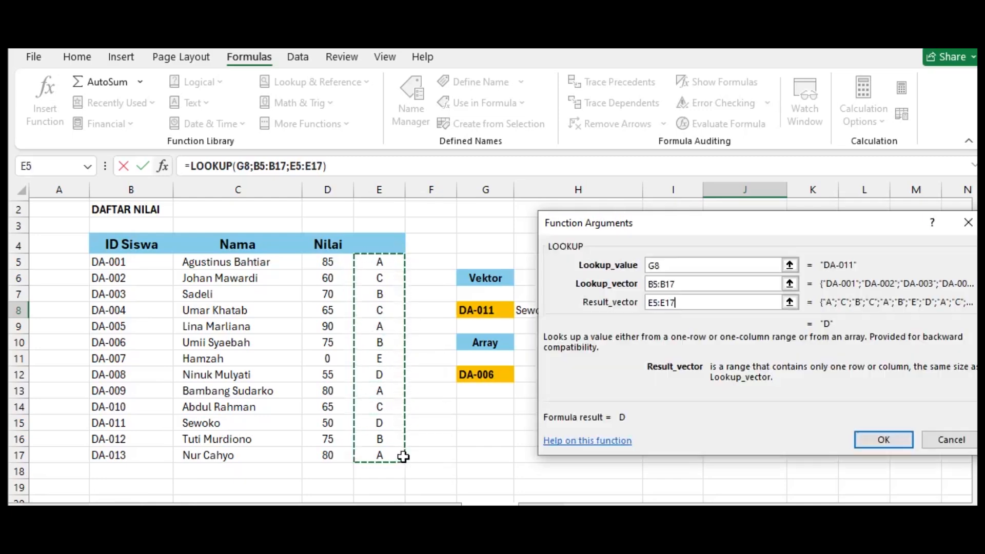
click(867, 442)
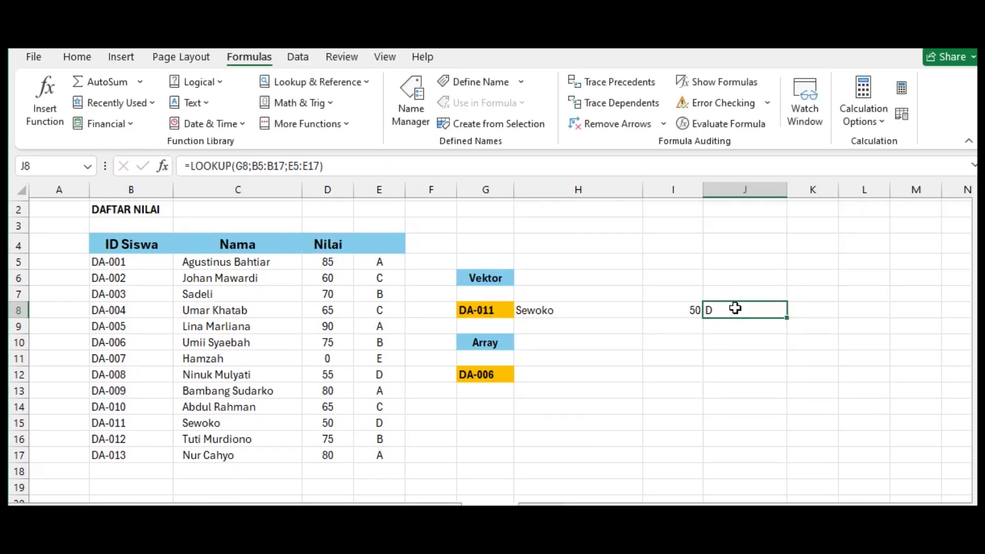
Replace the lookup ID in G8 with the student ID listed in B9 to test the vector formulas
click(733, 345)
click(730, 312)
click(498, 310)
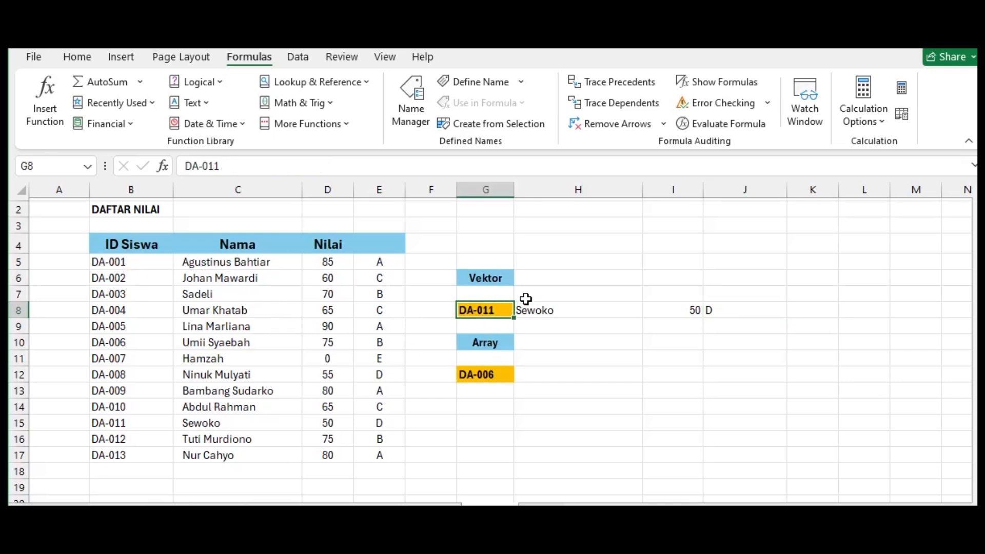
click(224, 168)
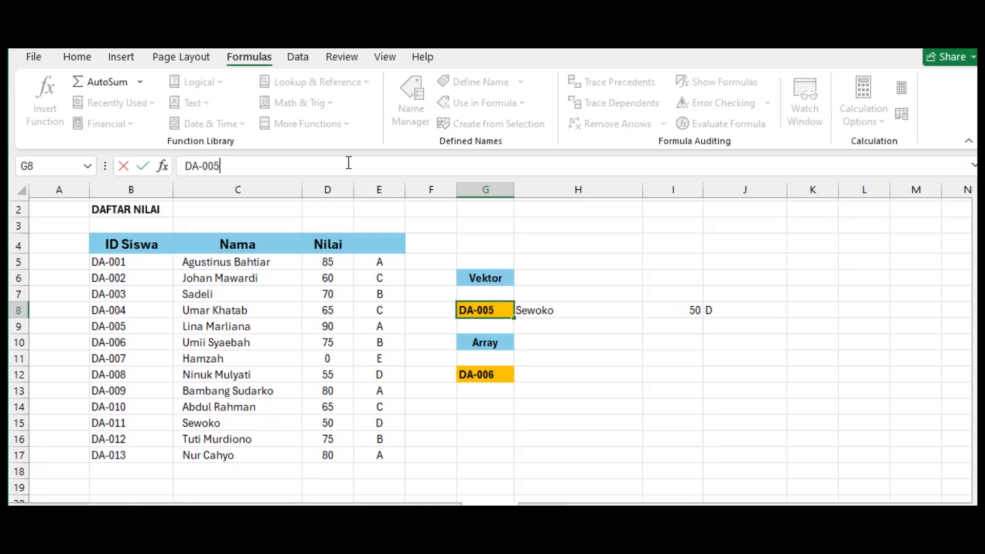
key(Return)
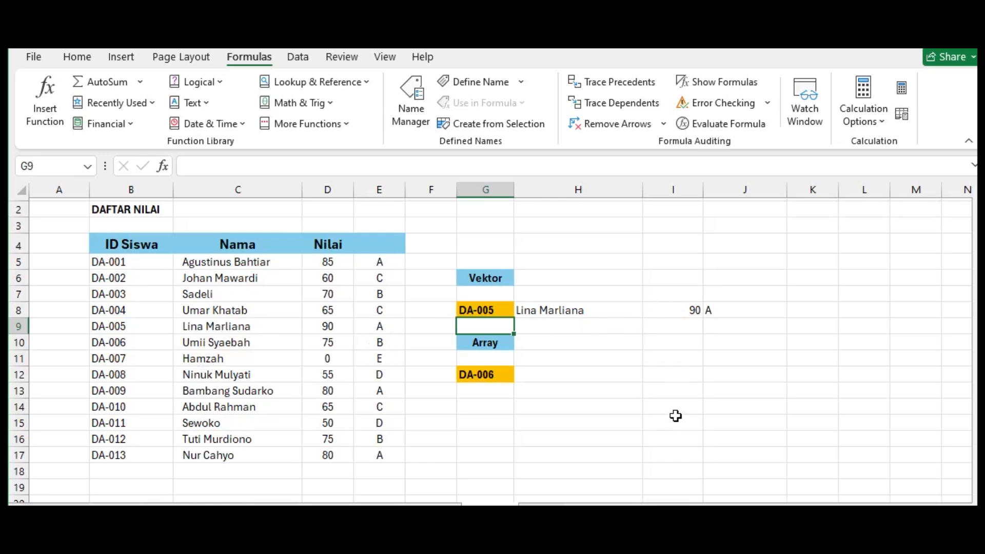
Change the lookup ID in G8 to the student ID listed in B17 and check the formulas in H8 and I8
click(489, 312)
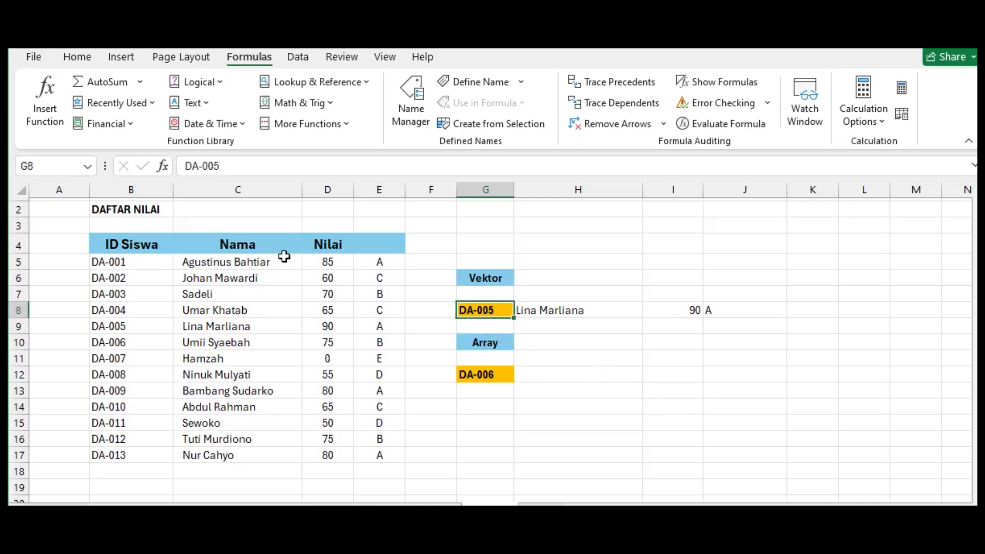
click(219, 166)
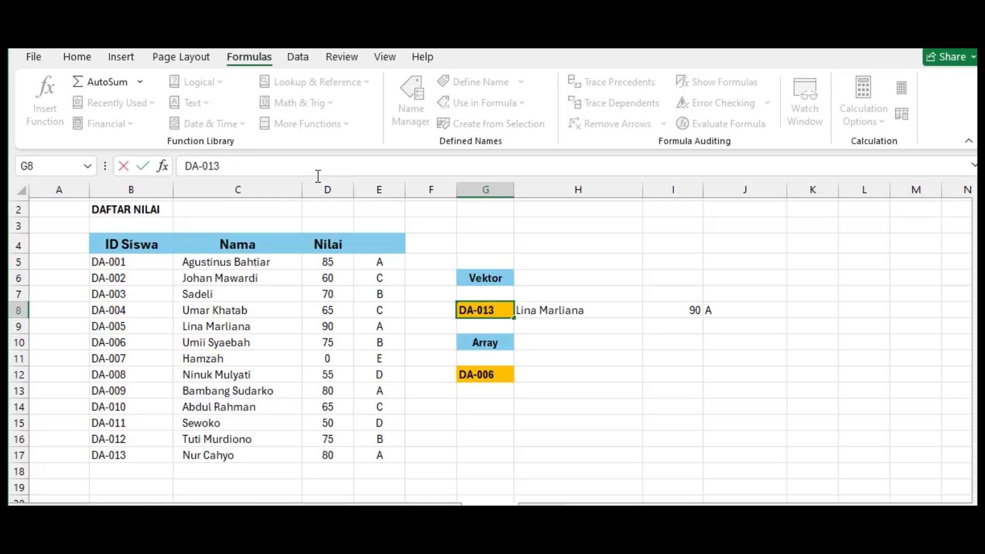
key(Return)
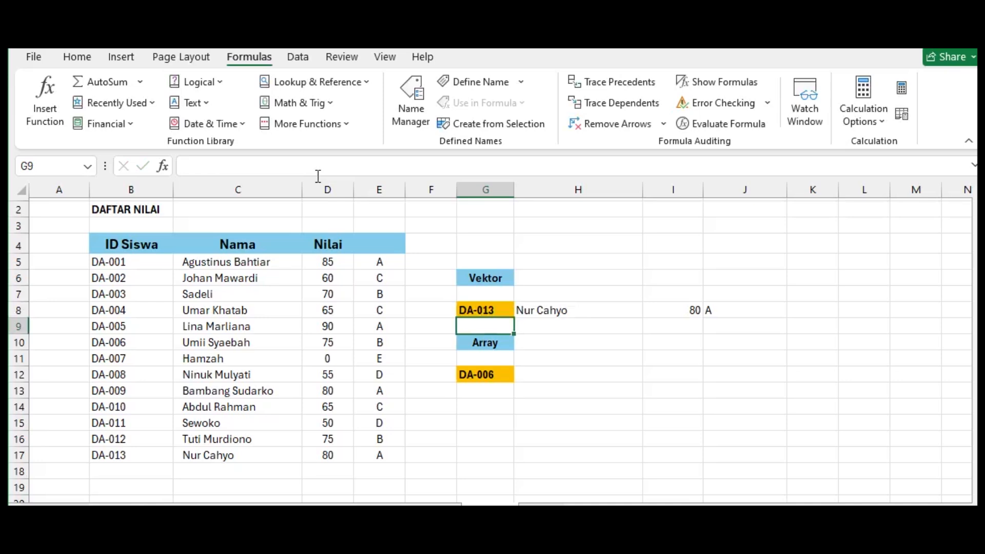
click(583, 311)
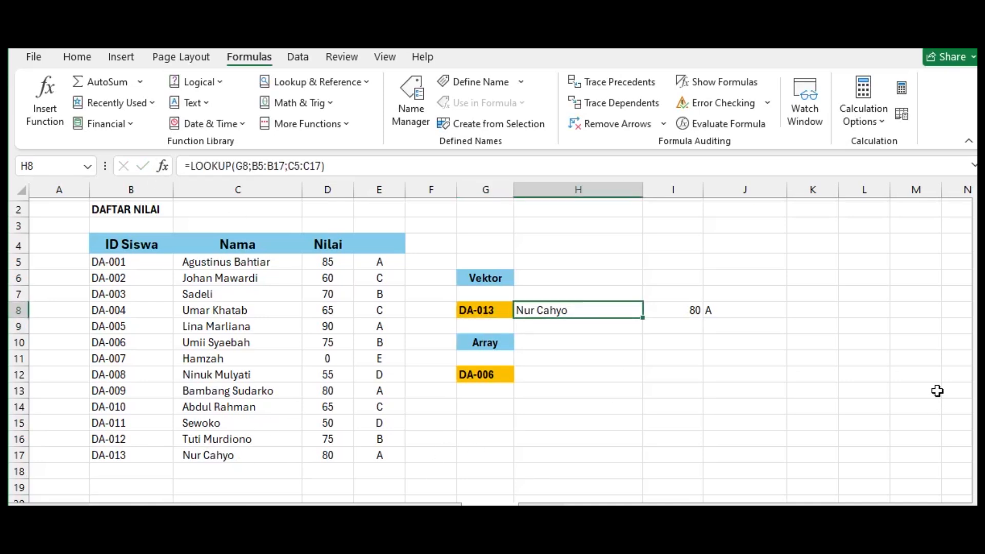
click(681, 309)
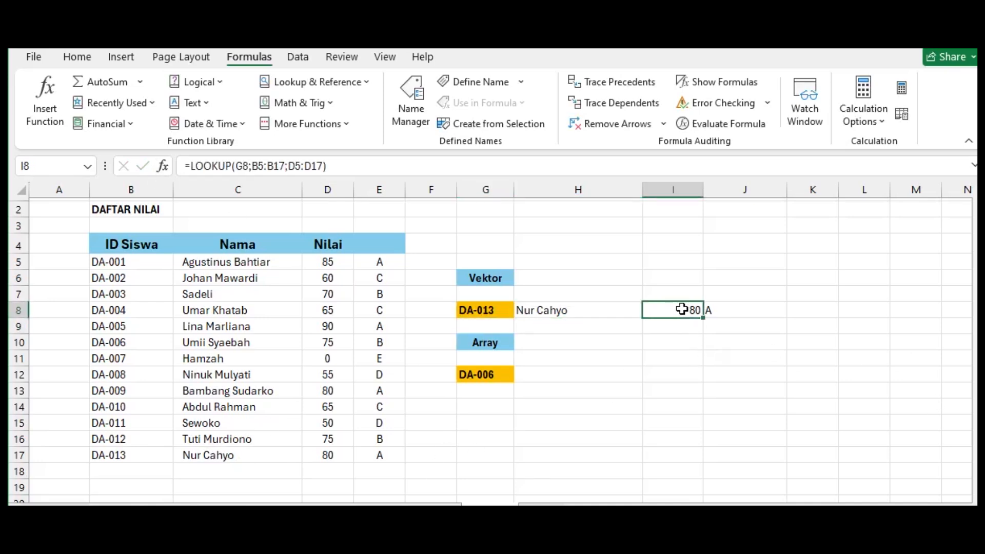
click(374, 455)
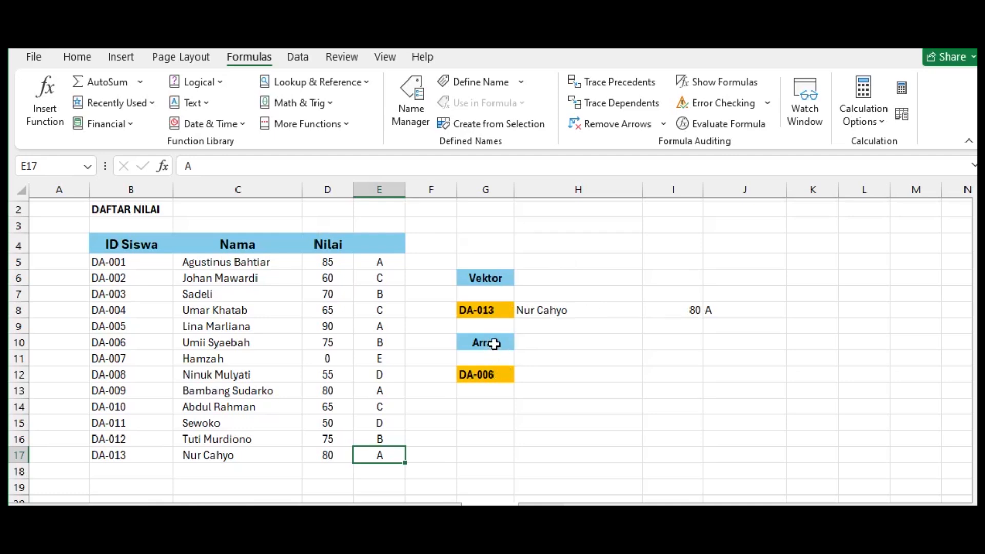
Start a LOOKUP function in cell H12 using the array form, lookup_value;array
click(547, 378)
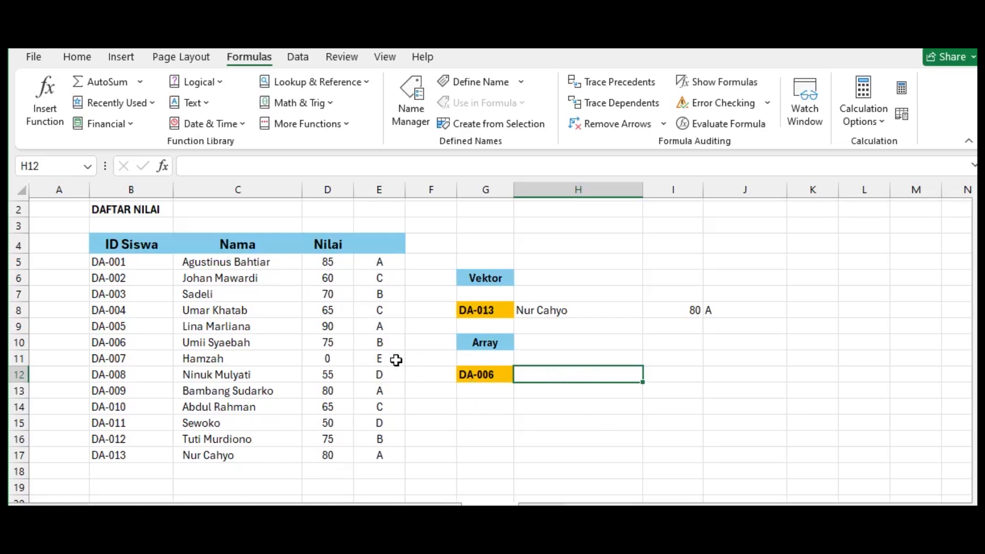
click(362, 84)
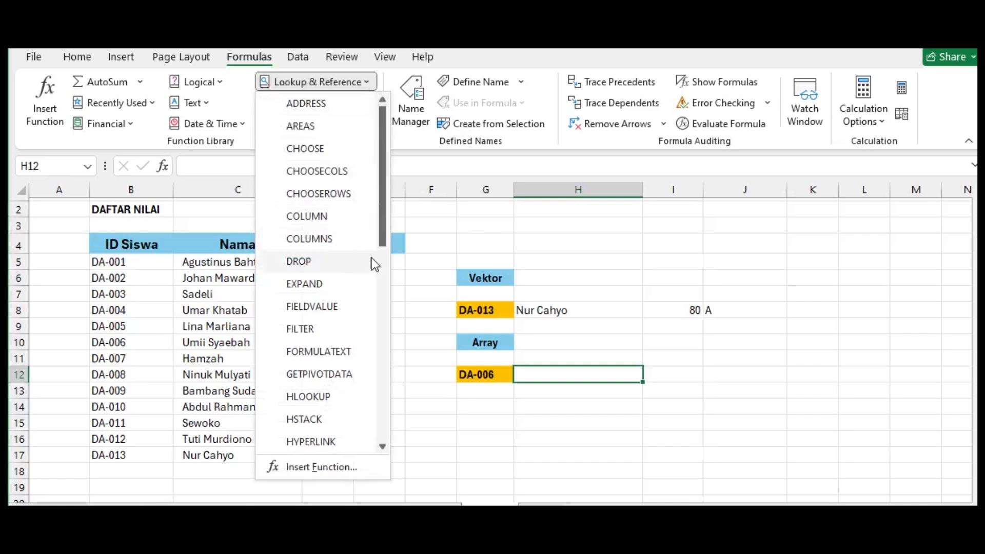
drag(381, 232, 386, 336)
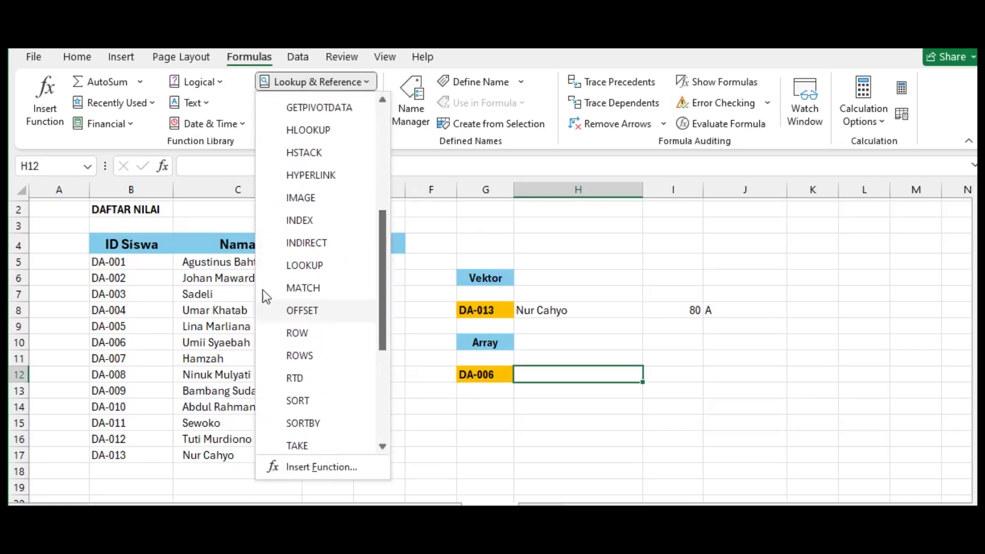
click(301, 265)
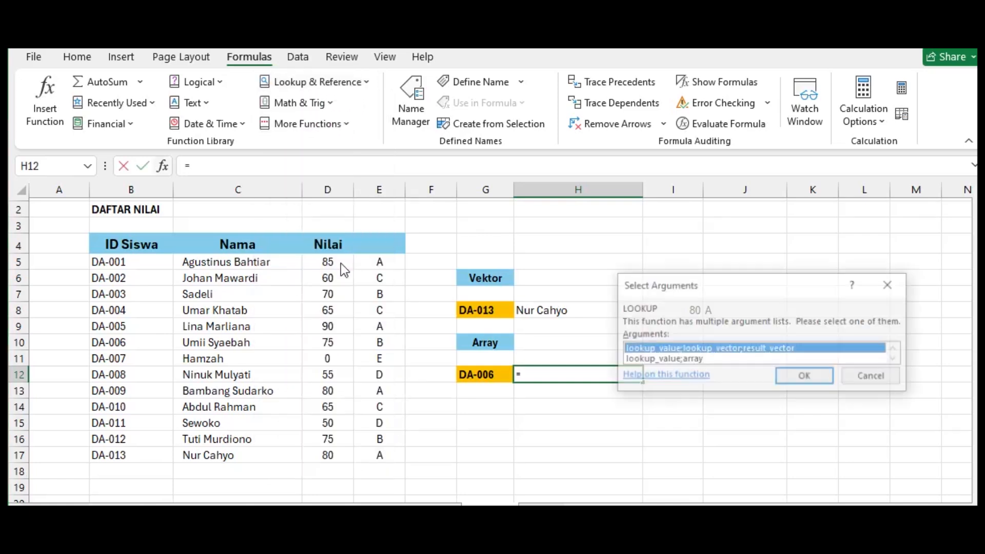
click(676, 361)
click(809, 378)
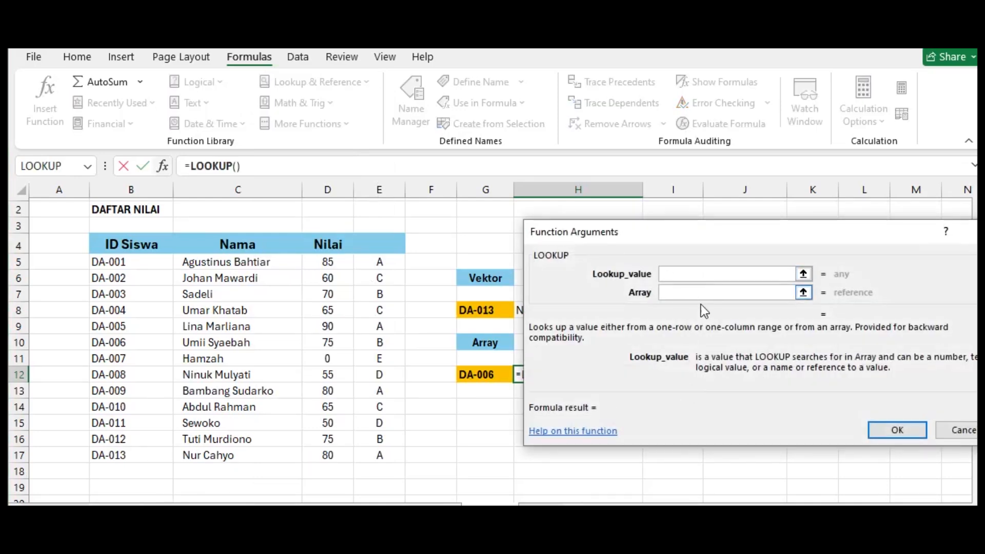
Complete the H12 LOOKUP with lookup value G12 and array B5:C17 to return the student's name
click(471, 376)
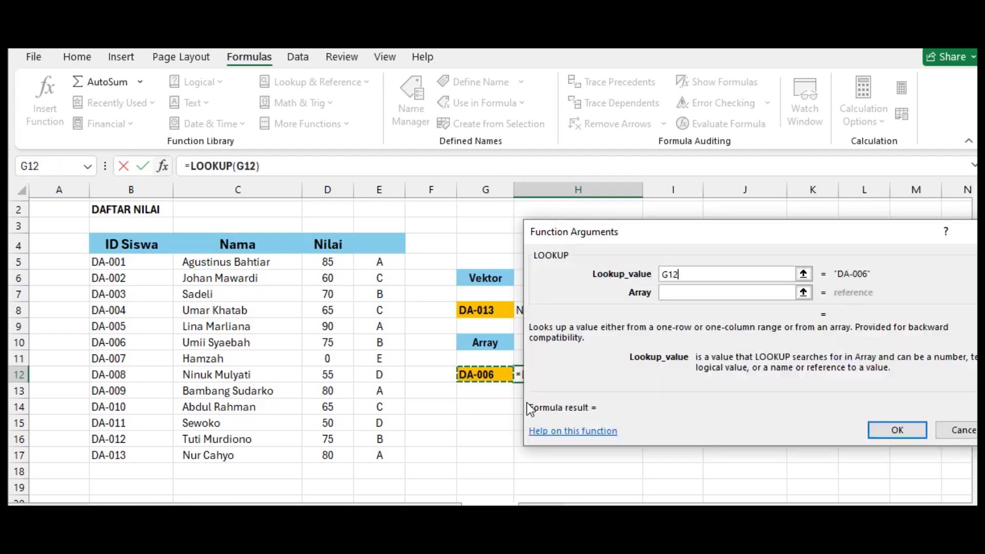
click(668, 293)
drag(115, 265, 211, 456)
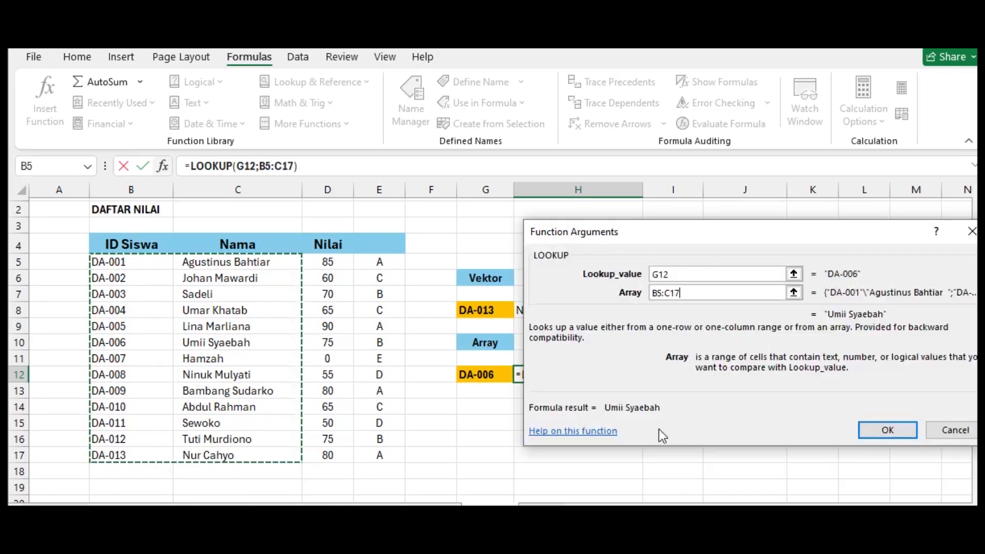
click(887, 431)
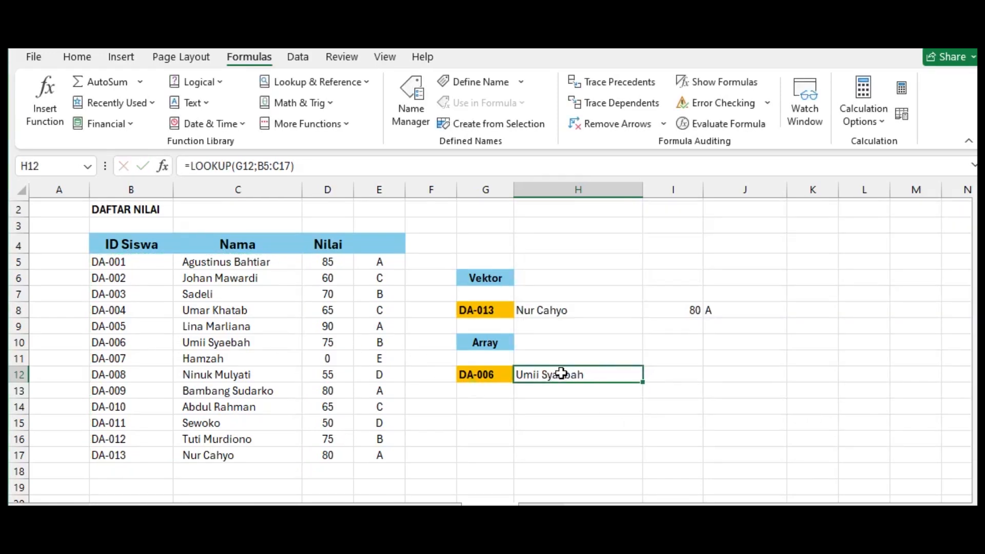
Start an array-form LOOKUP function in cell I12
click(676, 374)
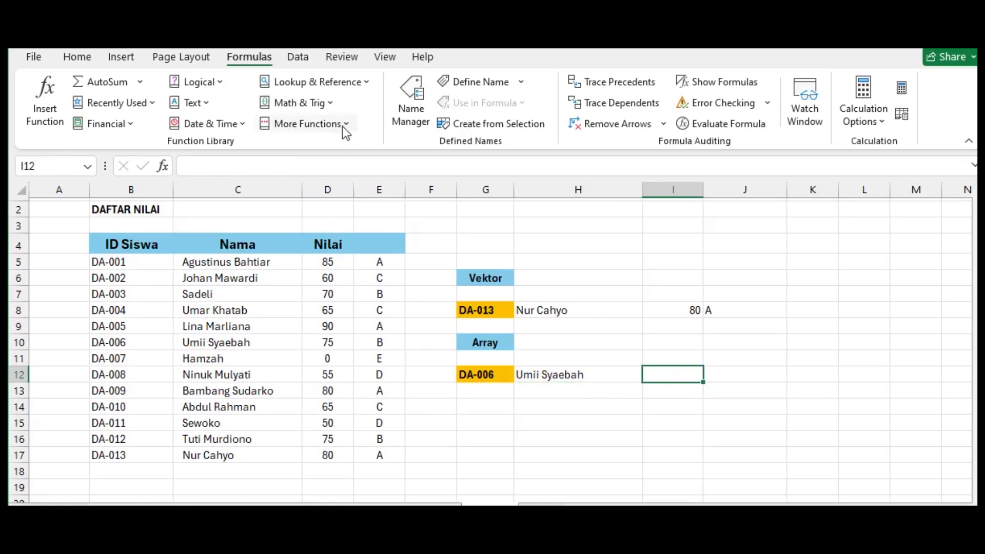
click(358, 85)
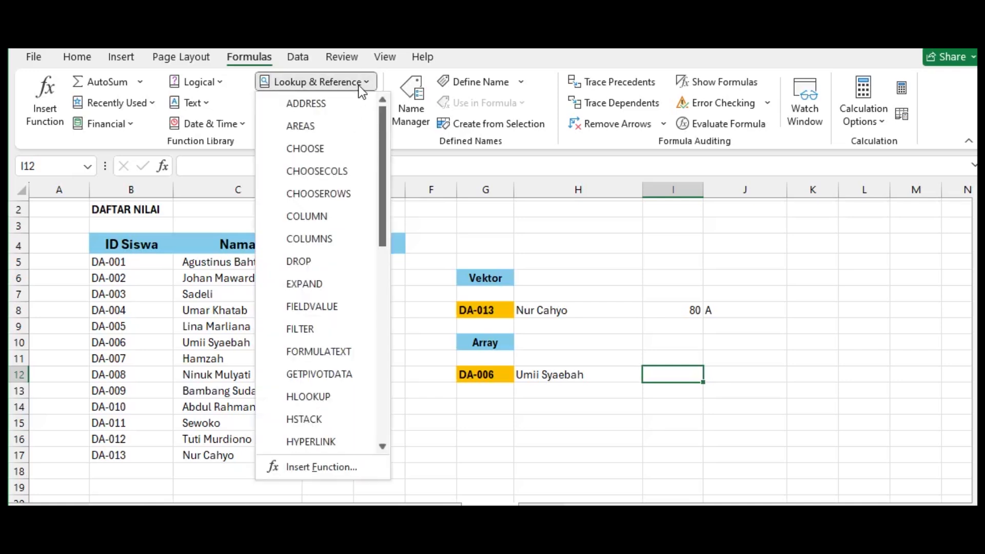
drag(390, 213, 381, 298)
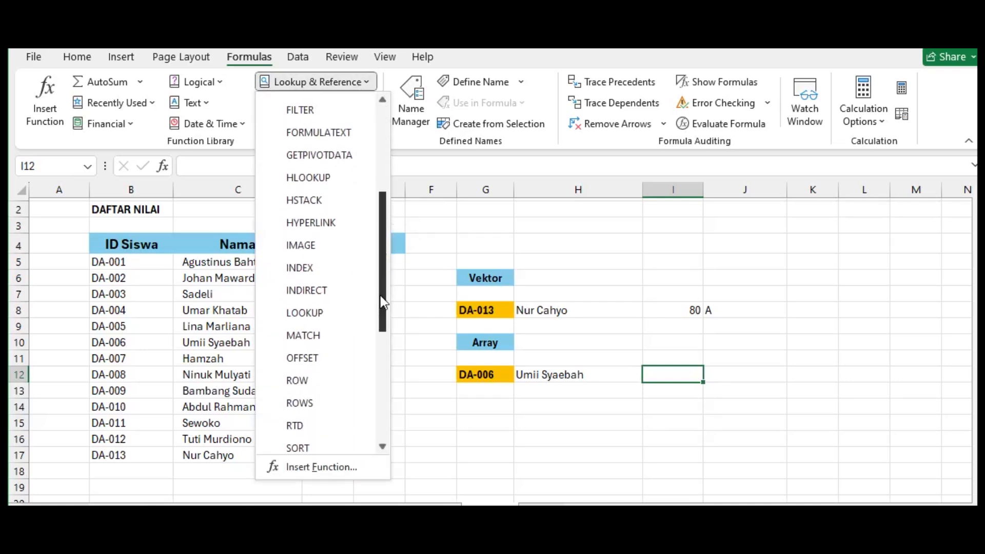
click(313, 312)
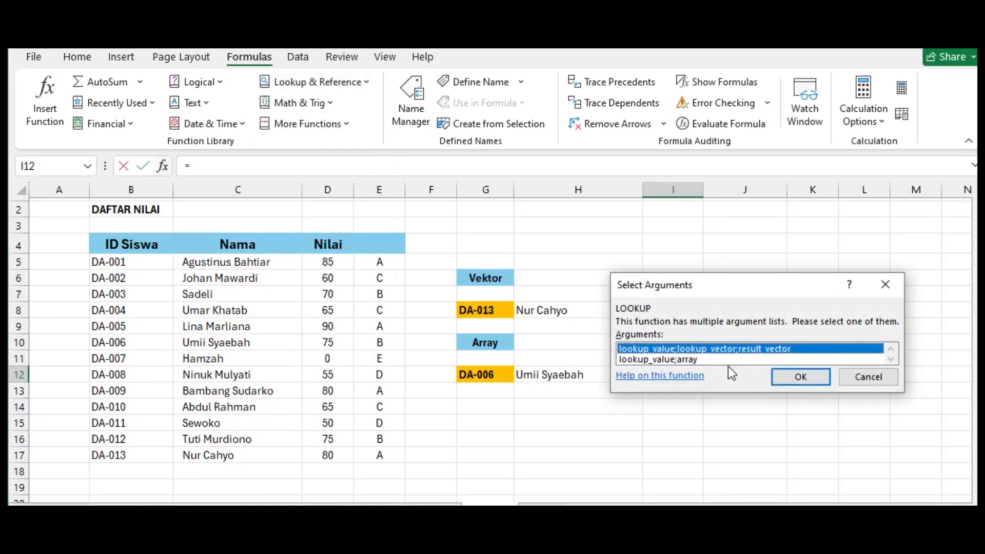
click(726, 361)
click(787, 378)
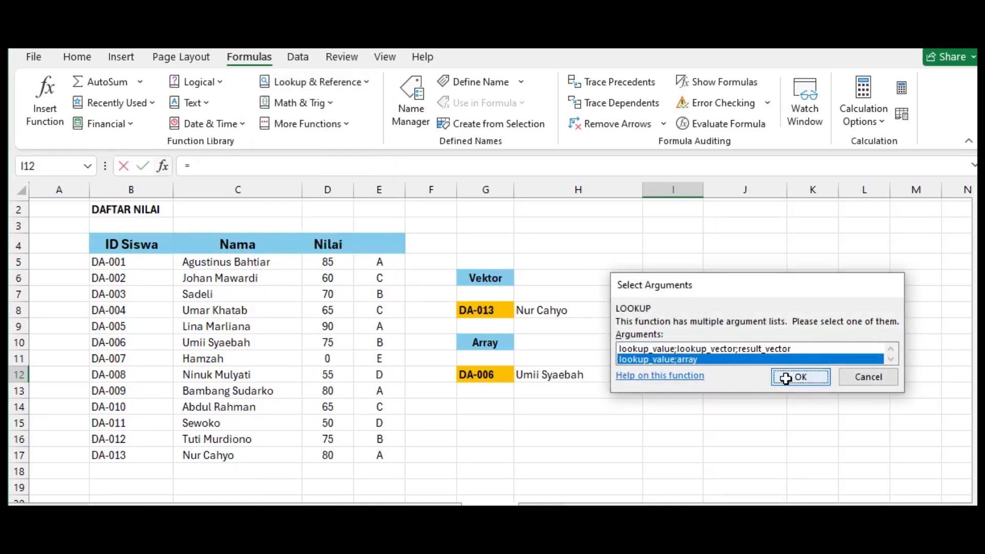
Complete the I12 LOOKUP with lookup value G12 and array B5:D17 to return the Nilai score
click(500, 376)
click(663, 295)
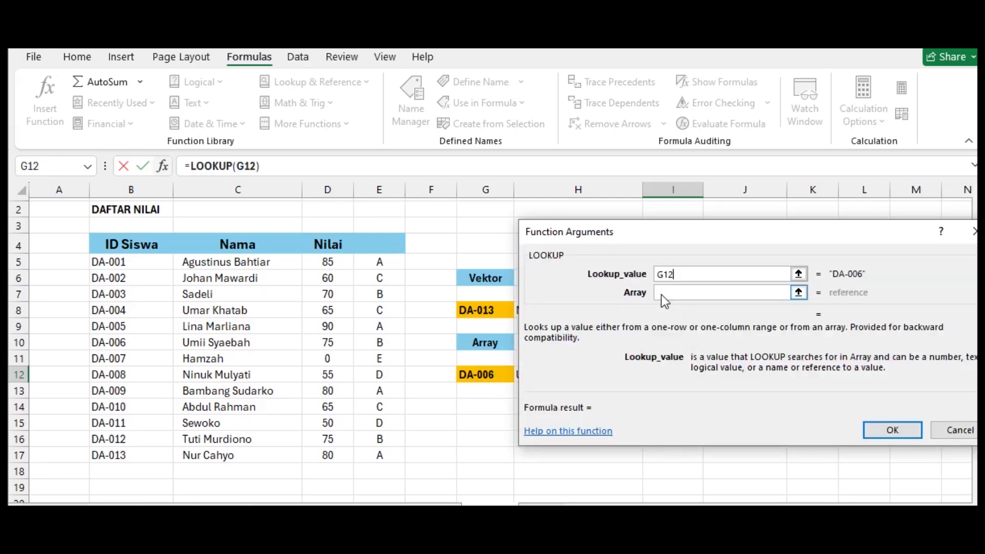
drag(106, 261, 336, 461)
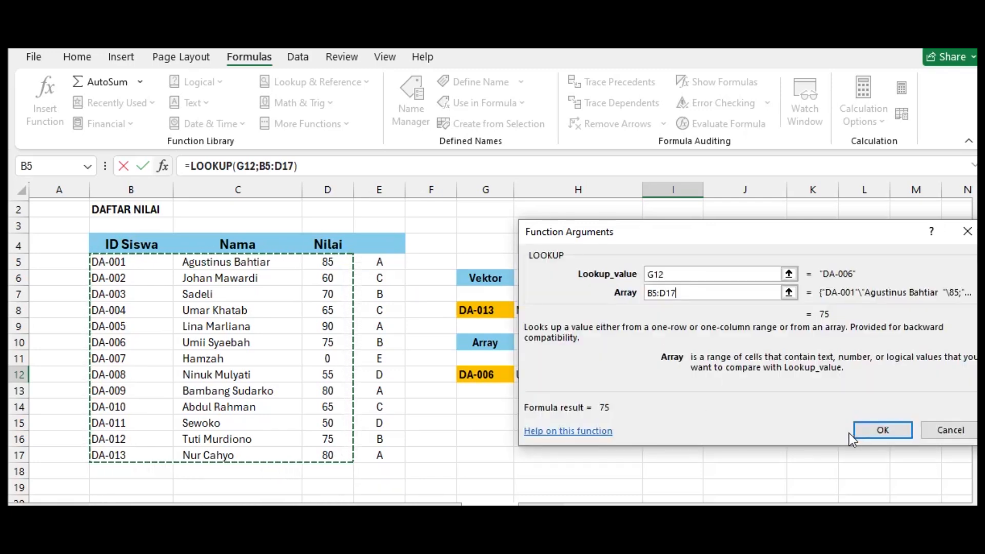
click(863, 430)
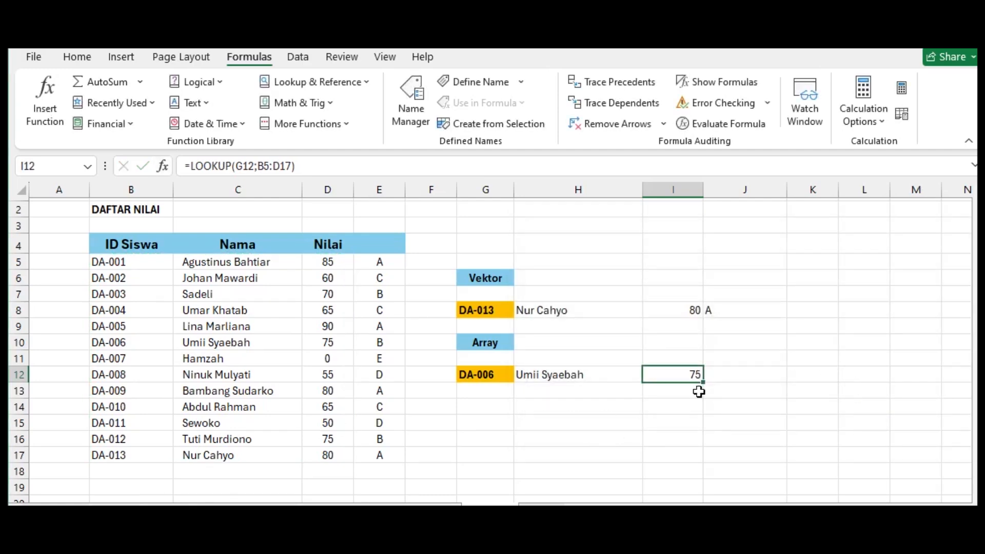
Start an array-form LOOKUP function in cell J12
click(729, 376)
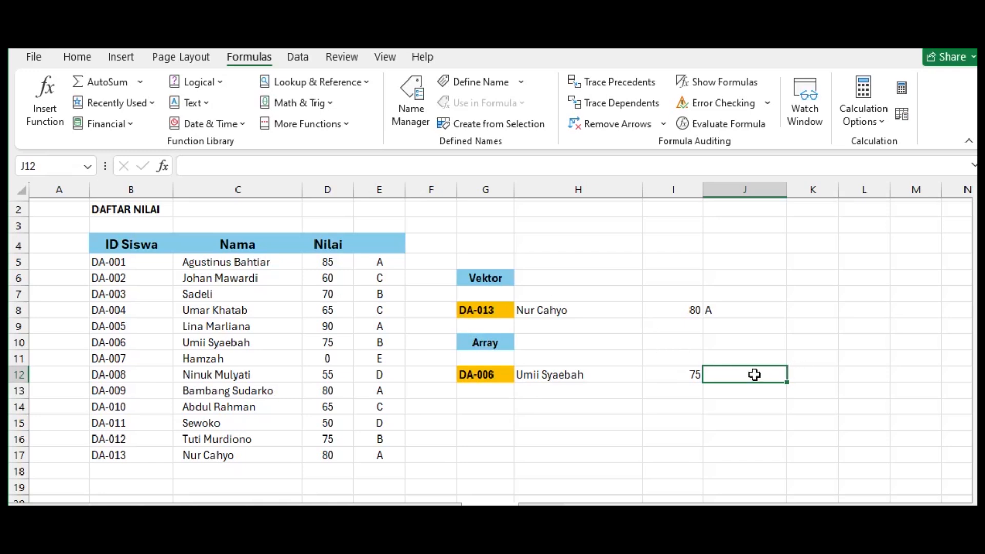
click(364, 86)
drag(385, 214, 383, 302)
click(310, 300)
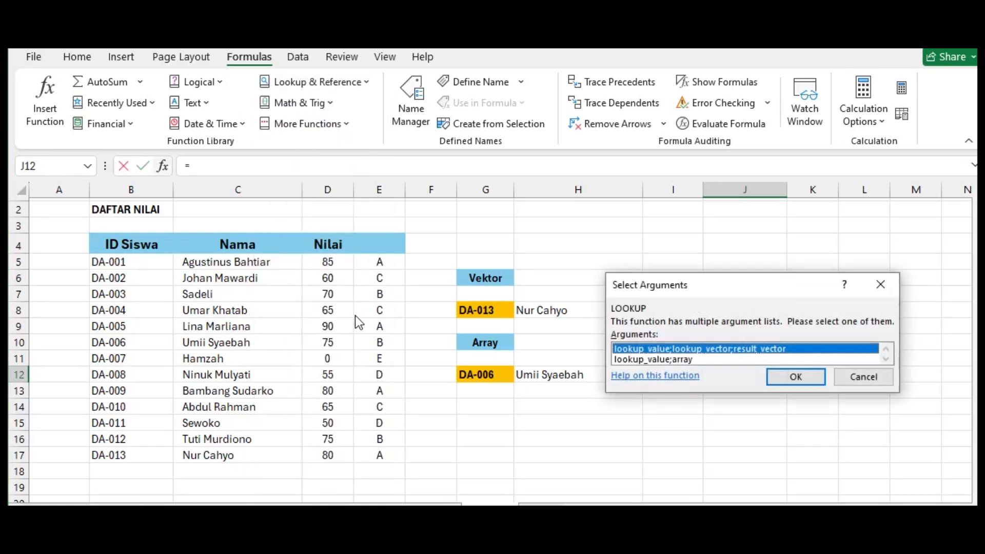
click(691, 360)
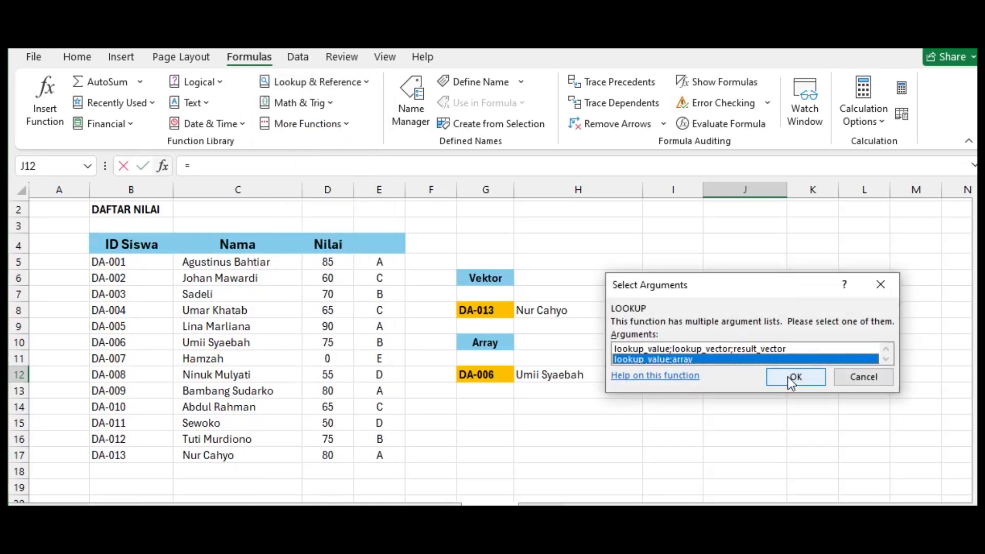
click(787, 376)
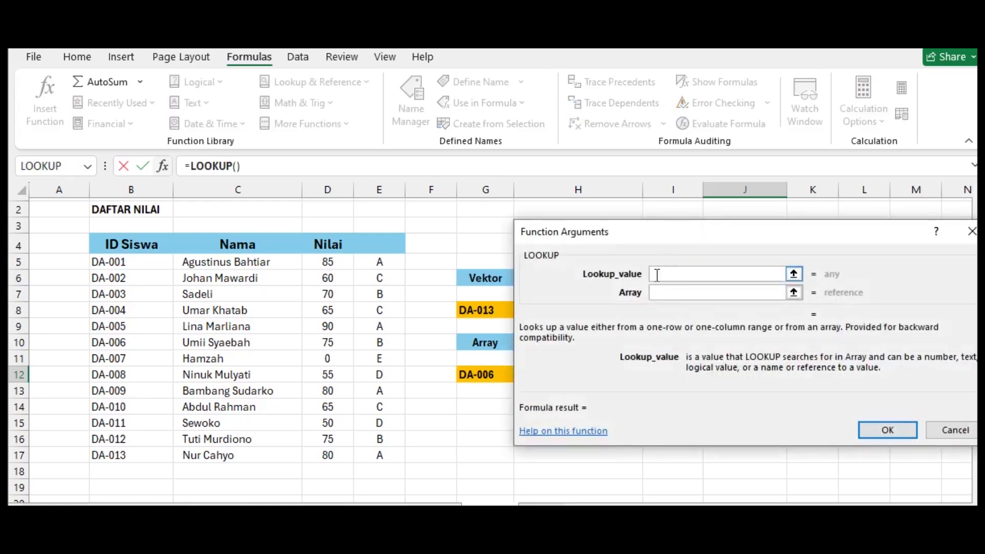
Complete the J12 LOOKUP with lookup value G12 and array B5:E17 to return the letter grade
click(483, 376)
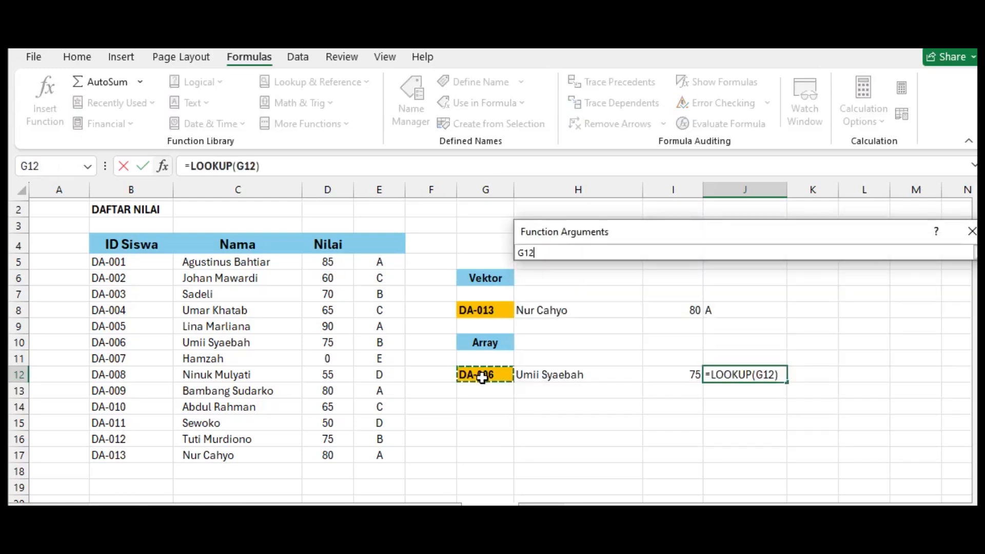
click(659, 292)
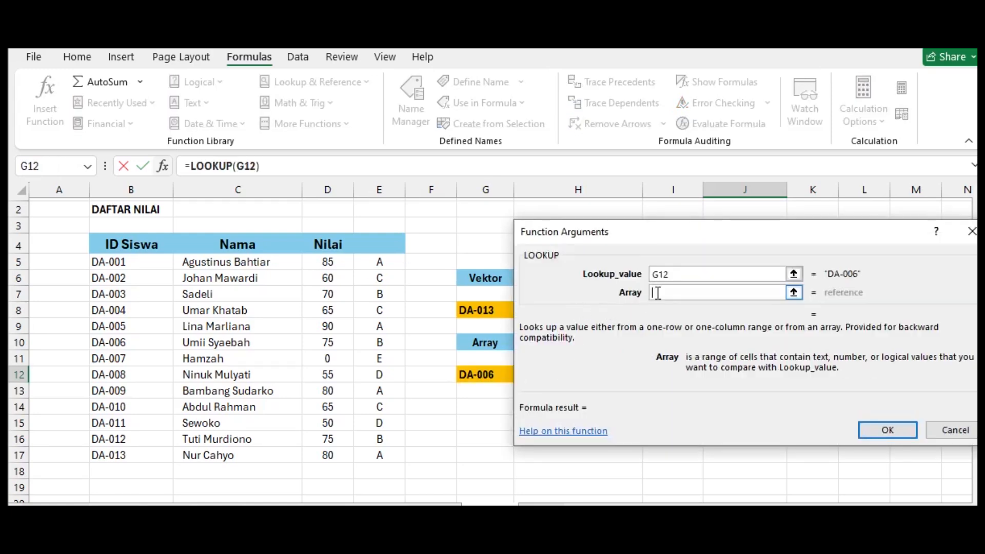
click(118, 264)
drag(122, 265, 370, 449)
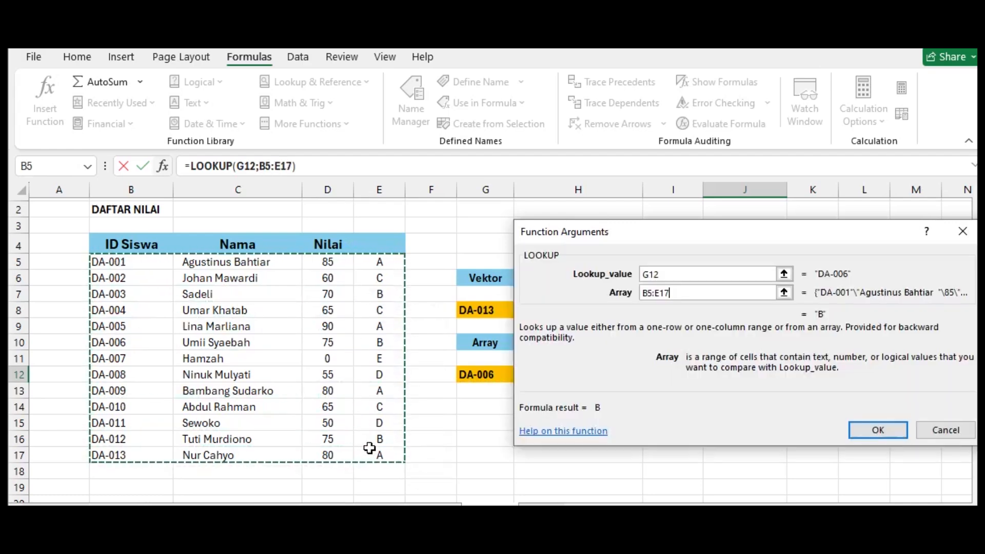
click(863, 431)
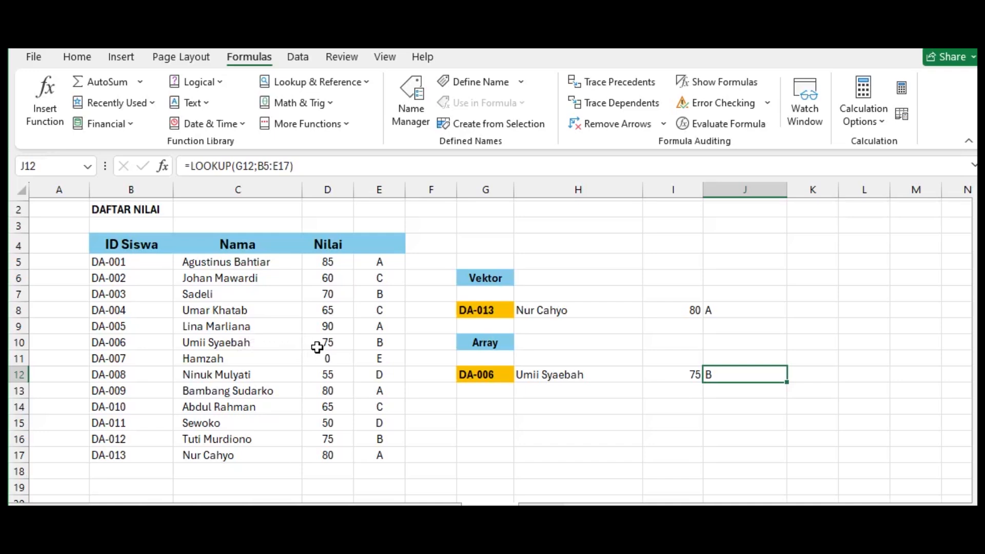
Change the array lookup value in G12 to the student ID listed in B8 to test the LOOKUP formulas
click(494, 375)
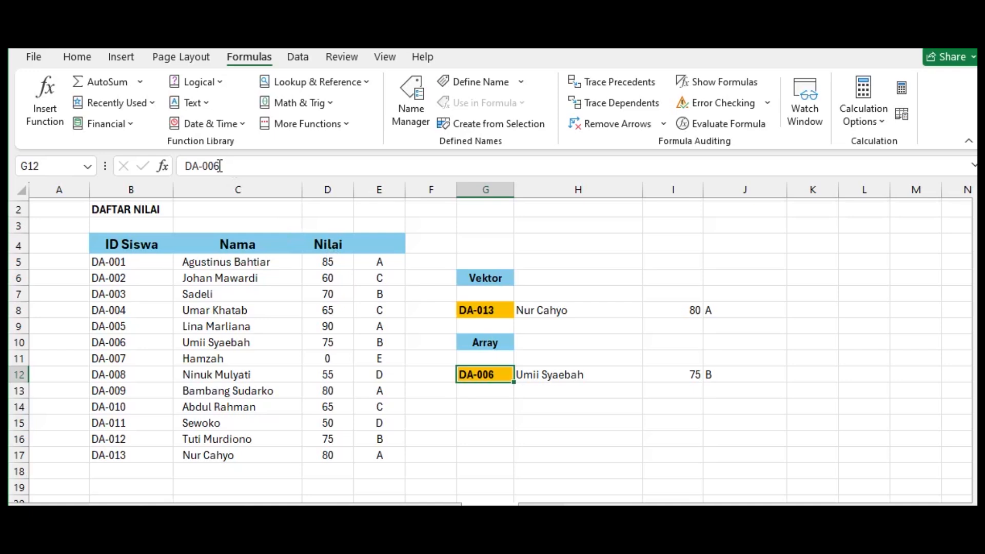
drag(220, 166, 214, 166)
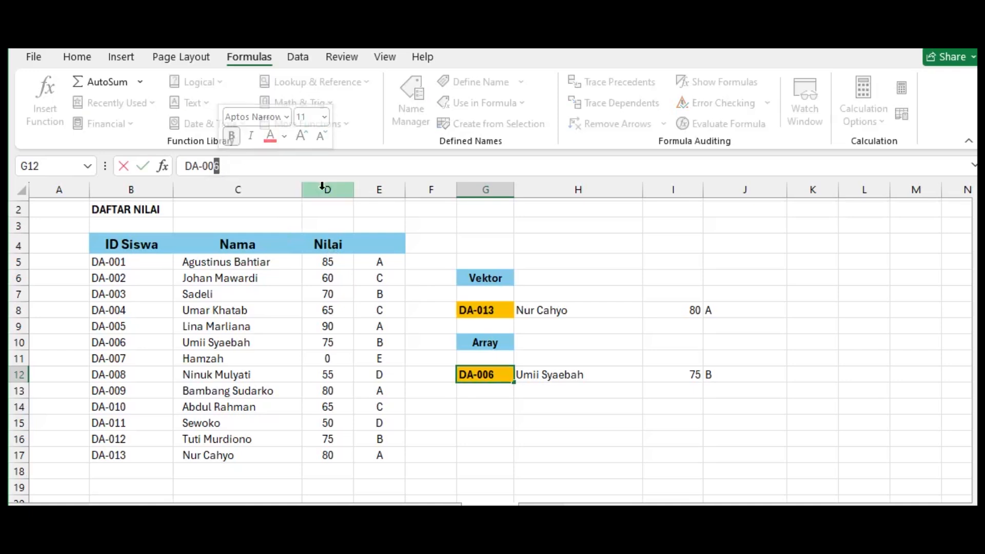
text(4)
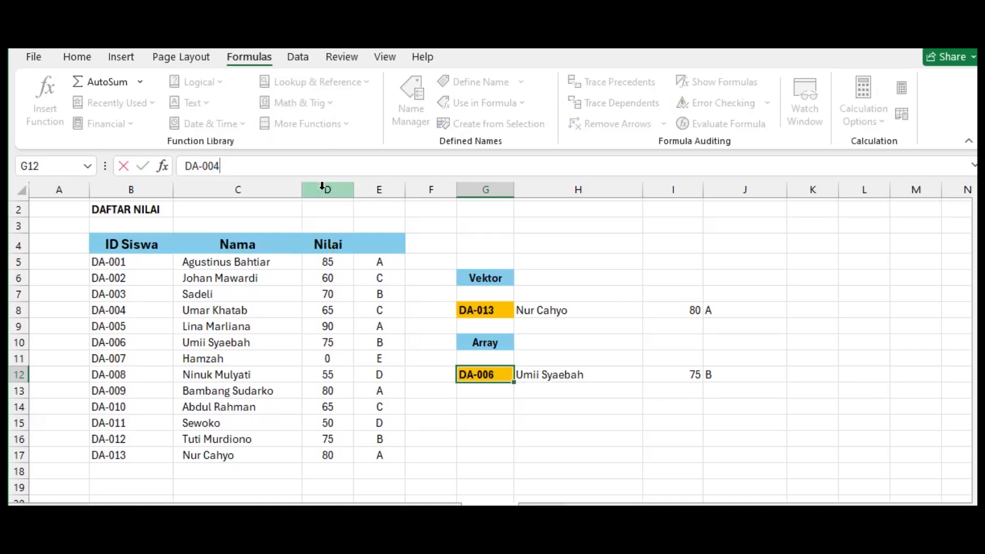
key(Return)
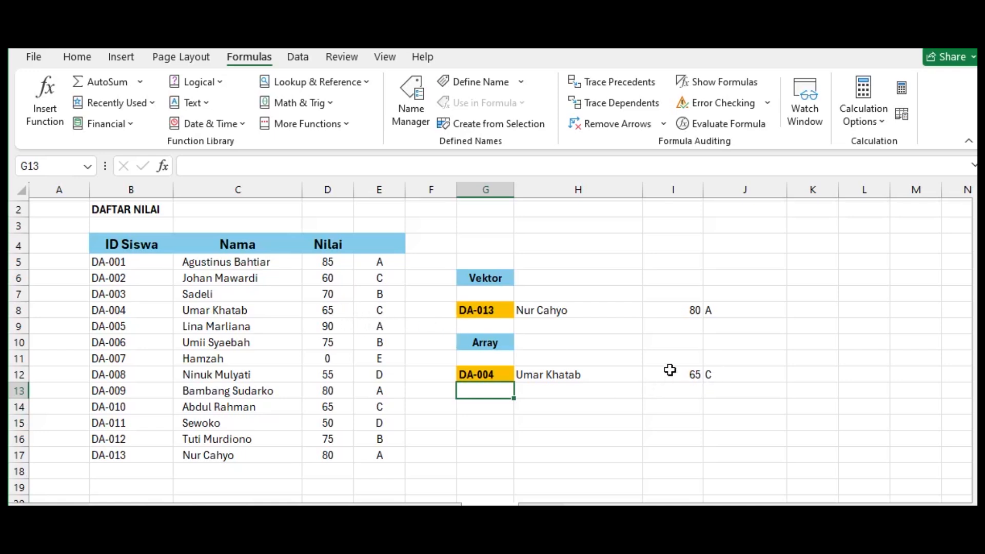
Change the array lookup value in G12 to the student ID listed in B14 to test another record
click(504, 374)
click(218, 163)
key(BackSpace)
key(BackSpace)
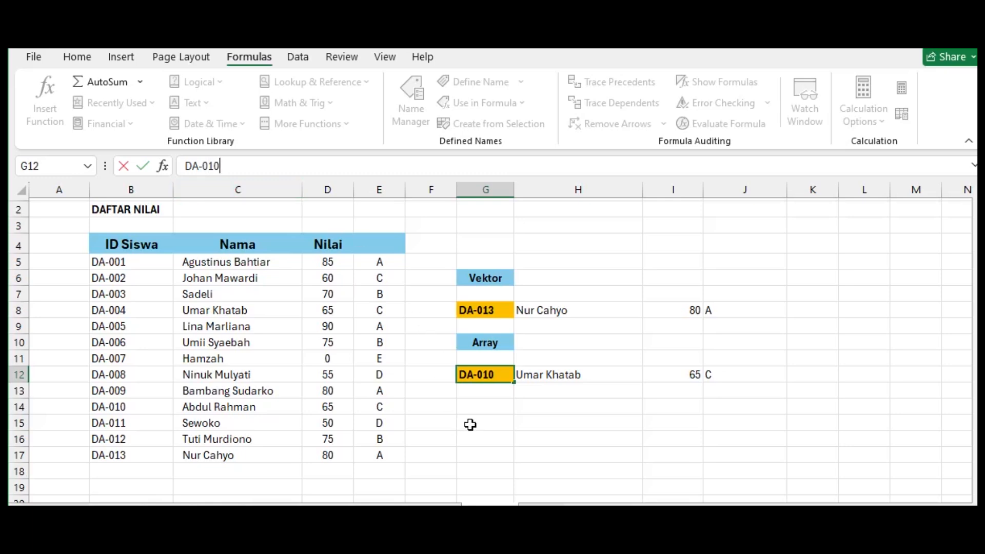
key(Return)
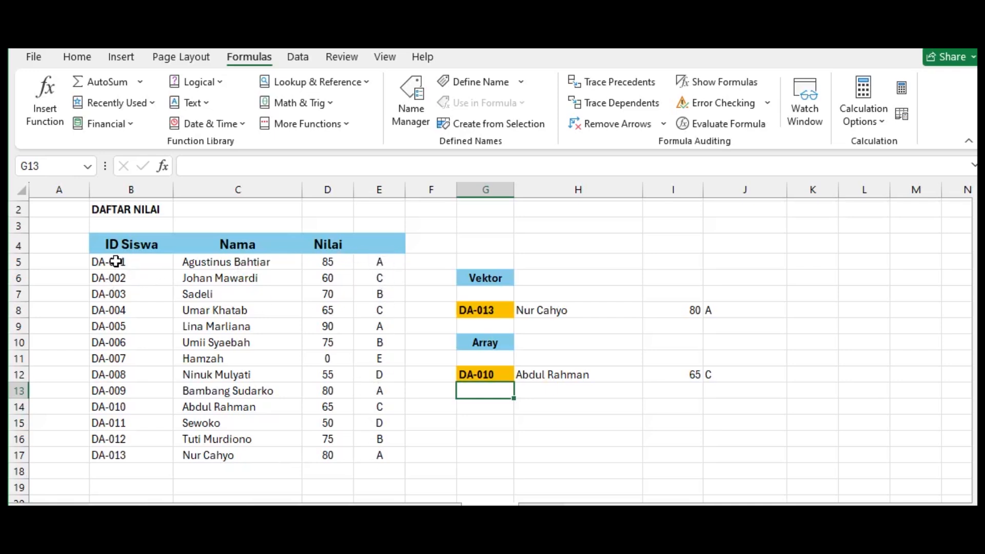
Select the LOOKUP array ranges B5:C17, B5:D17 and B5:E17 in turn to review which columns each one covers
drag(116, 261, 222, 456)
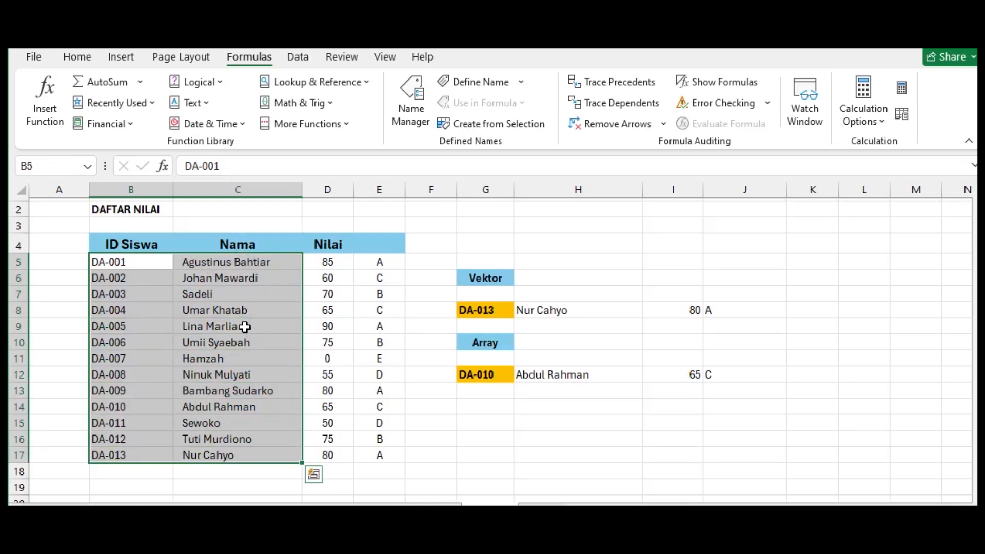
drag(126, 259, 324, 456)
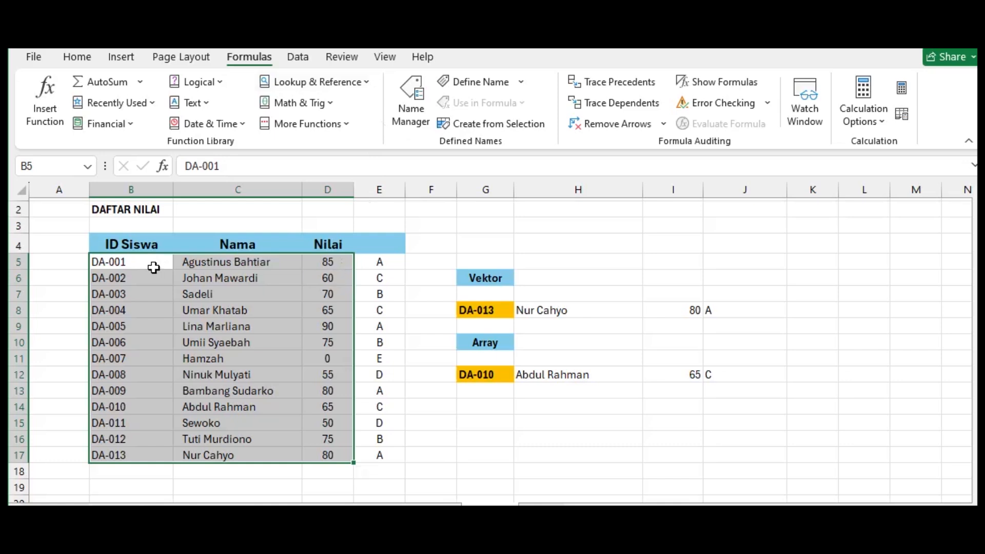
drag(116, 261, 389, 459)
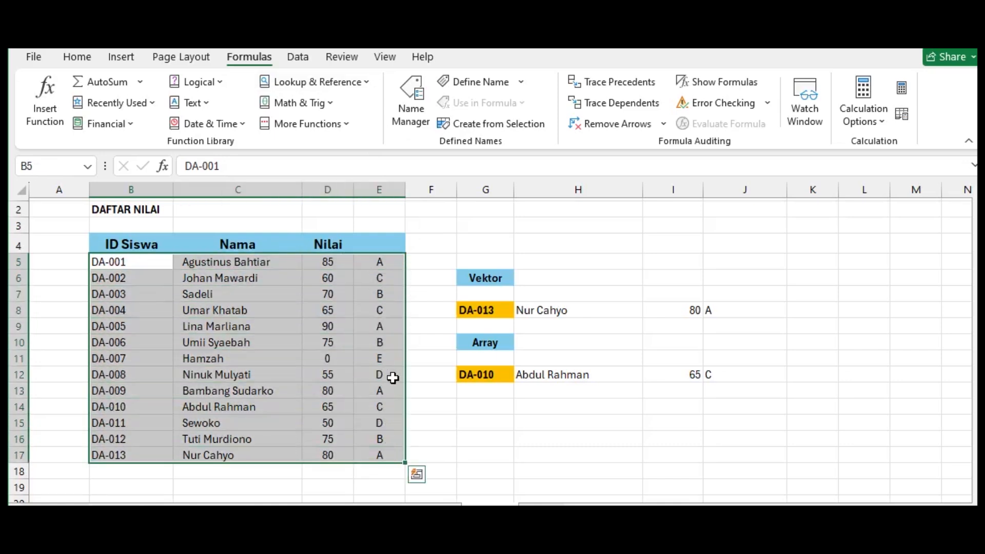